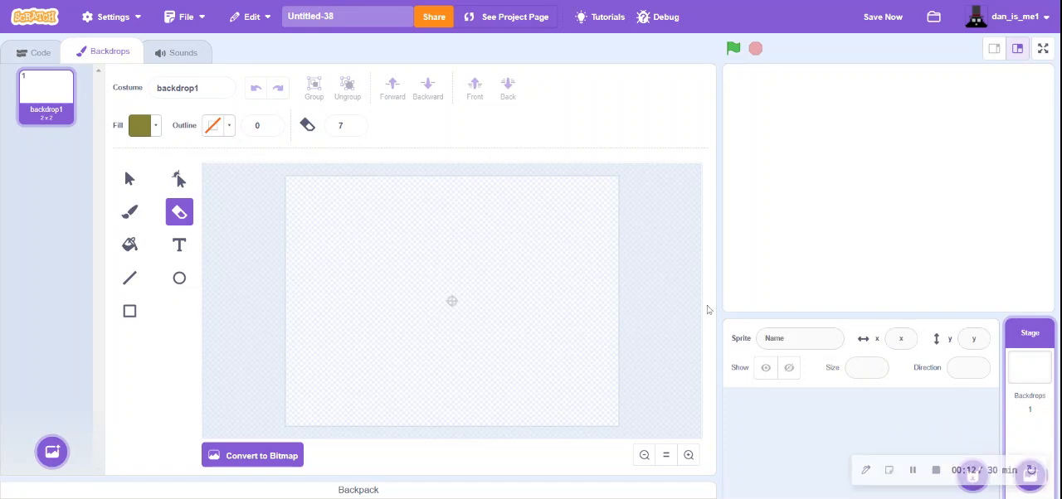
# - Draw a stick figure on the first backdrop with the Brush: round head with a face, triangular dress, two legs and two raised arms
pyautogui.click(131, 211)
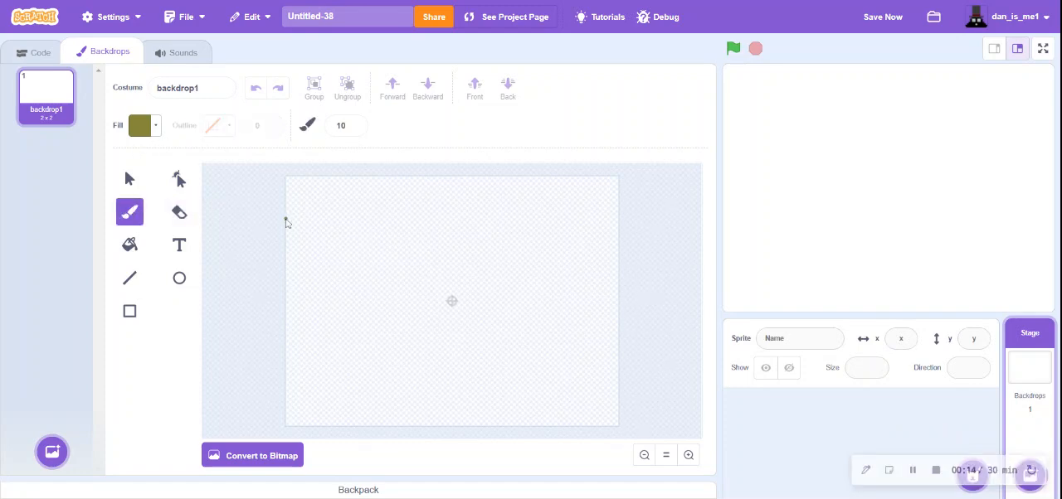
pyautogui.moveTo(445, 292); pyautogui.dragTo(424, 365)
pyautogui.moveTo(471, 317)
pyautogui.mouseDown()
pyautogui.moveTo(498, 359)
pyautogui.moveTo(432, 380)
pyautogui.moveTo(436, 404)
pyautogui.mouseUp()
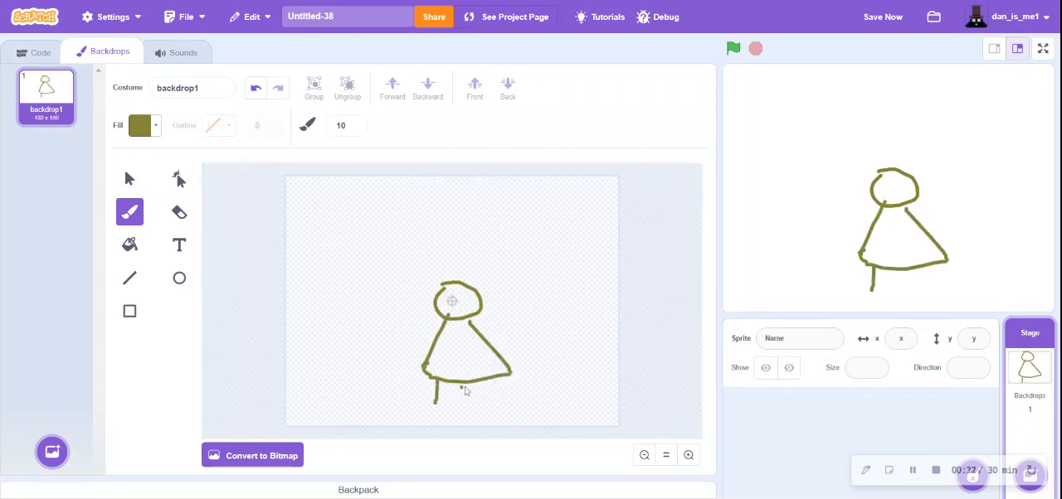
pyautogui.moveTo(483, 380); pyautogui.dragTo(481, 405)
pyautogui.moveTo(491, 338); pyautogui.dragTo(531, 324)
pyautogui.moveTo(440, 335)
pyautogui.mouseDown()
pyautogui.moveTo(391, 311)
pyautogui.moveTo(482, 314)
pyautogui.mouseUp()
pyautogui.click(455, 300)
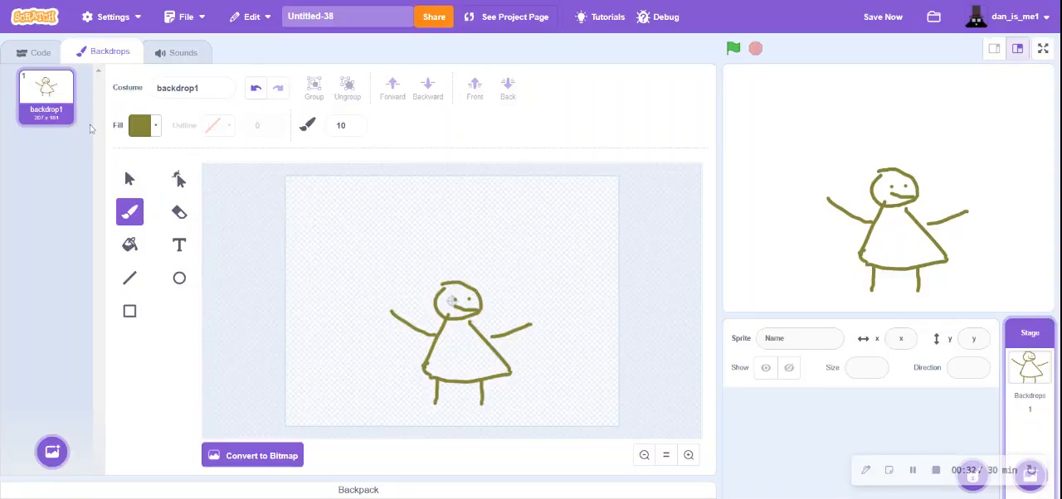
# - Add a new blank painted backdrop, and duplicate backdrop1 with the drawn figure
pyautogui.moveTo(52, 451)
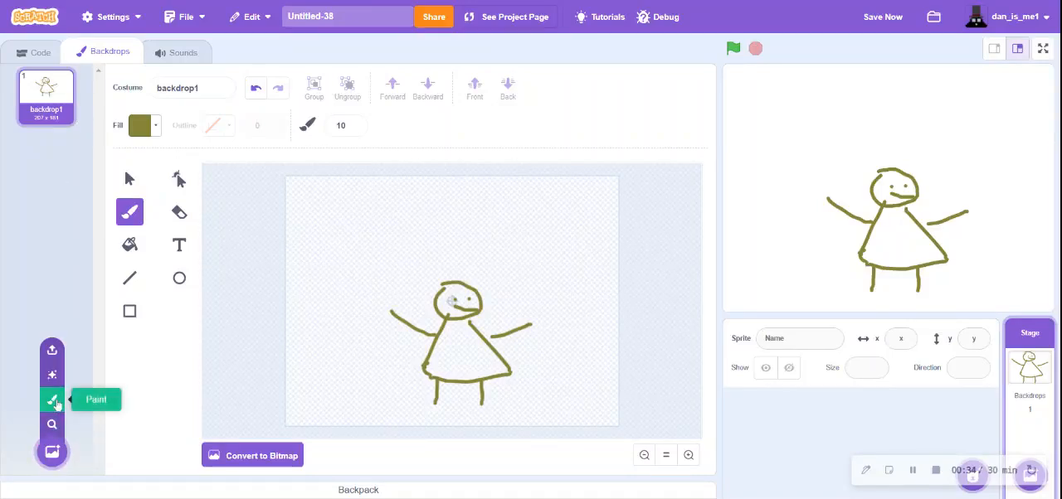
pyautogui.click(53, 402)
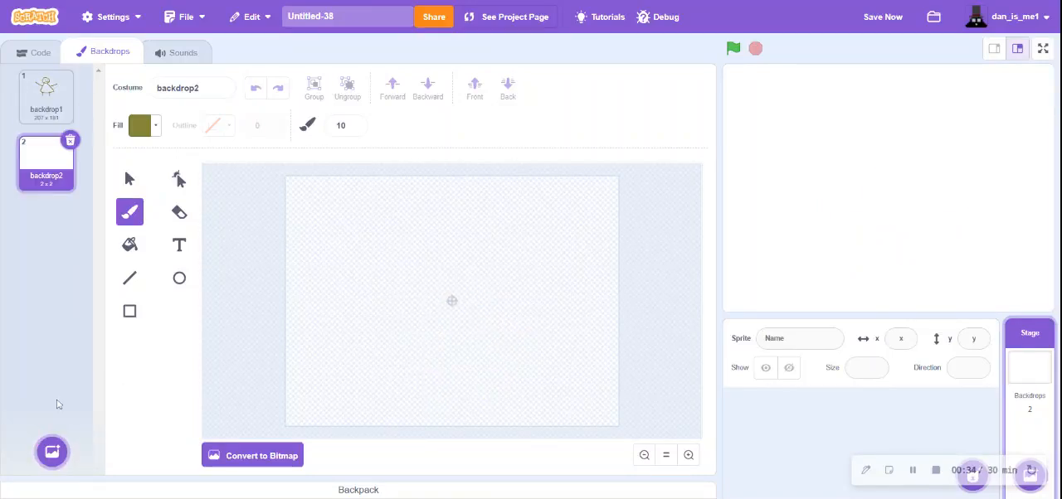
pyautogui.click(56, 116)
pyautogui.rightClick(56, 117)
pyautogui.click(73, 127)
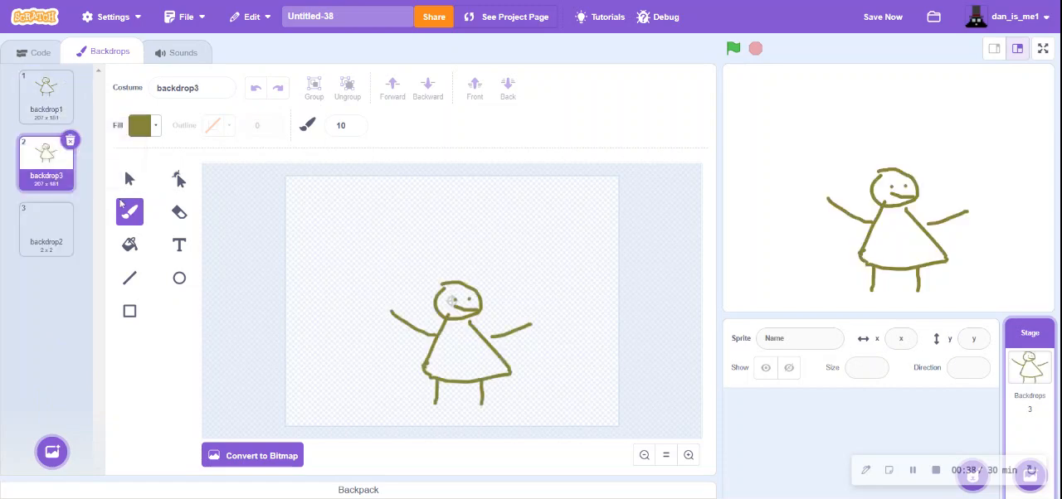
# - Select the whole figure in the duplicate, backdrop3, and shift it slightly to the right
pyautogui.click(126, 188)
pyautogui.moveTo(400, 264); pyautogui.dragTo(600, 404)
pyautogui.moveTo(499, 355); pyautogui.dragTo(509, 356)
pyautogui.click(592, 281)
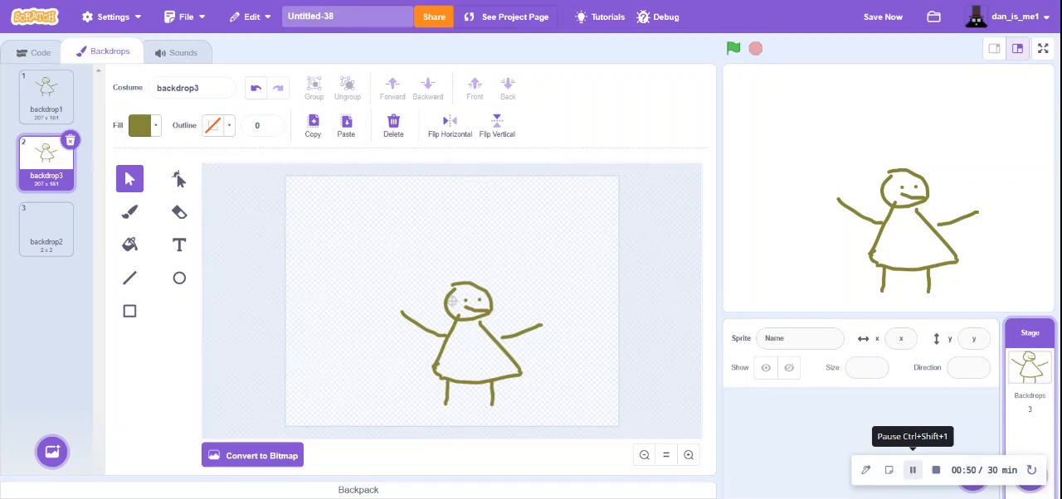
pyautogui.click(913, 469)
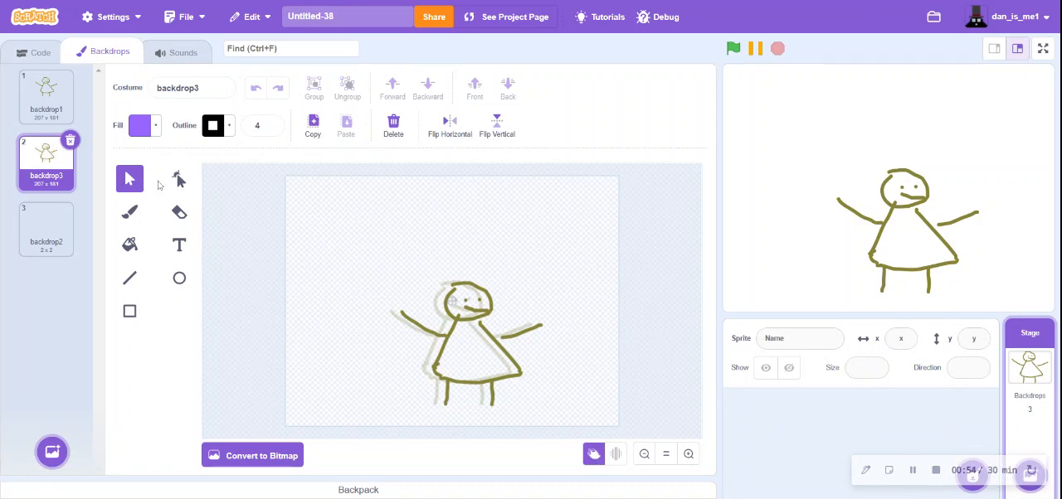
# - Duplicate backdrop3, shift the whole figure slightly right in the copy, and compare the copy with the previous frame
pyautogui.rightClick(57, 158)
pyautogui.click(101, 170)
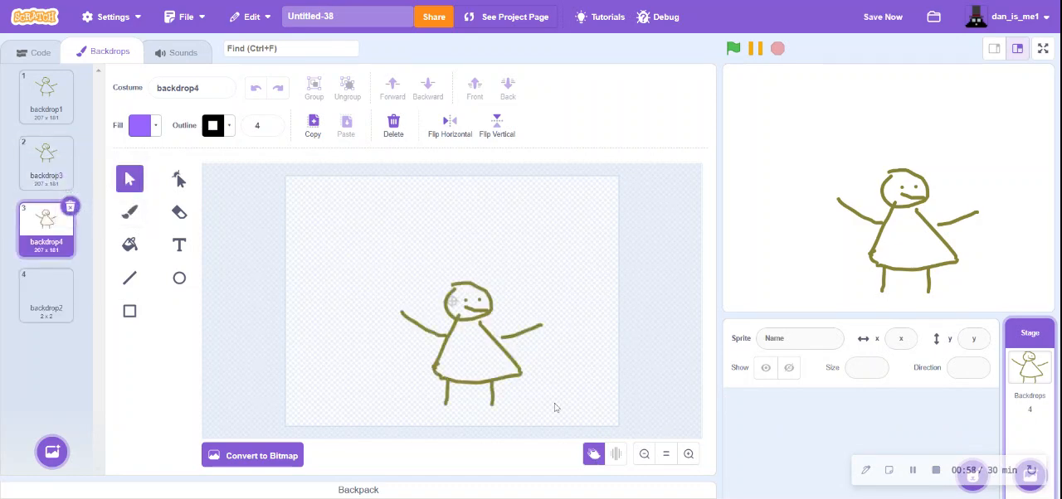
pyautogui.moveTo(643, 428); pyautogui.dragTo(642, 426)
pyautogui.moveTo(521, 376); pyautogui.dragTo(532, 376)
pyautogui.click(573, 368)
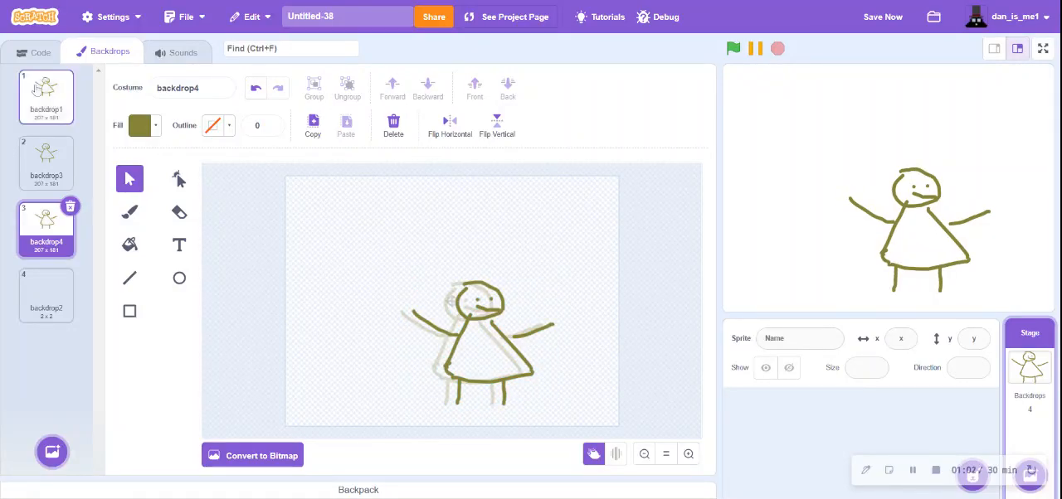
pyautogui.click(40, 162)
pyautogui.click(46, 236)
pyautogui.click(62, 158)
pyautogui.click(29, 217)
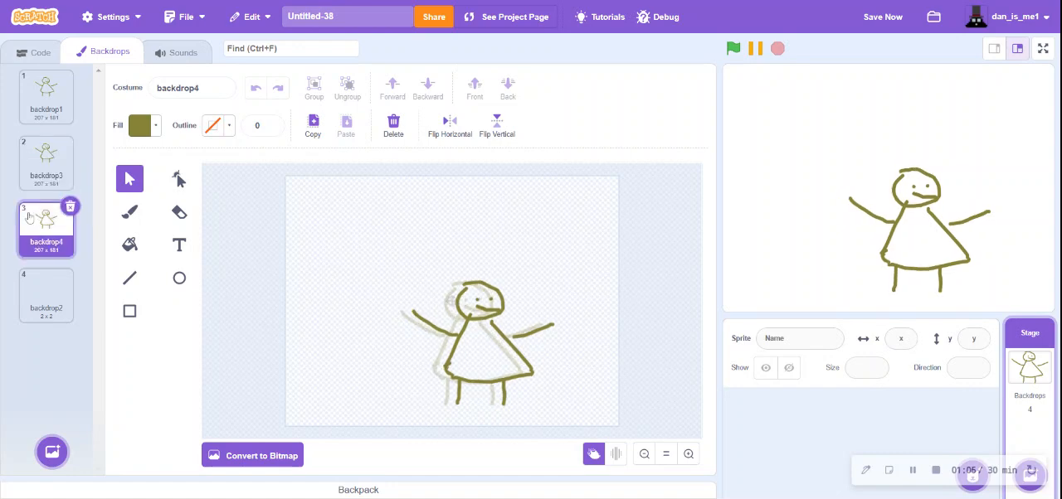
# - Duplicate backdrop4 and move the entire figure a little further right in the copy
pyautogui.rightClick(65, 236)
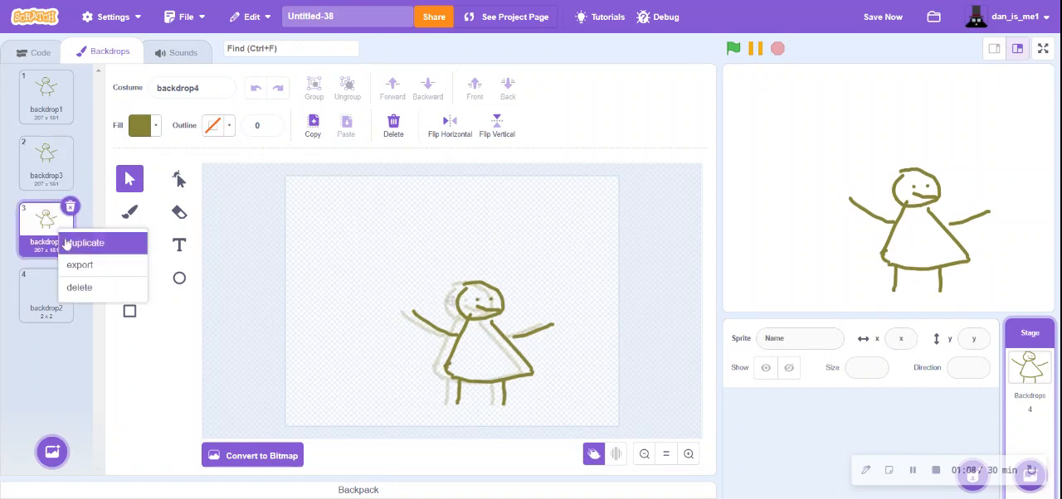
pyautogui.click(68, 241)
pyautogui.hotkey('ctrl', 'a')
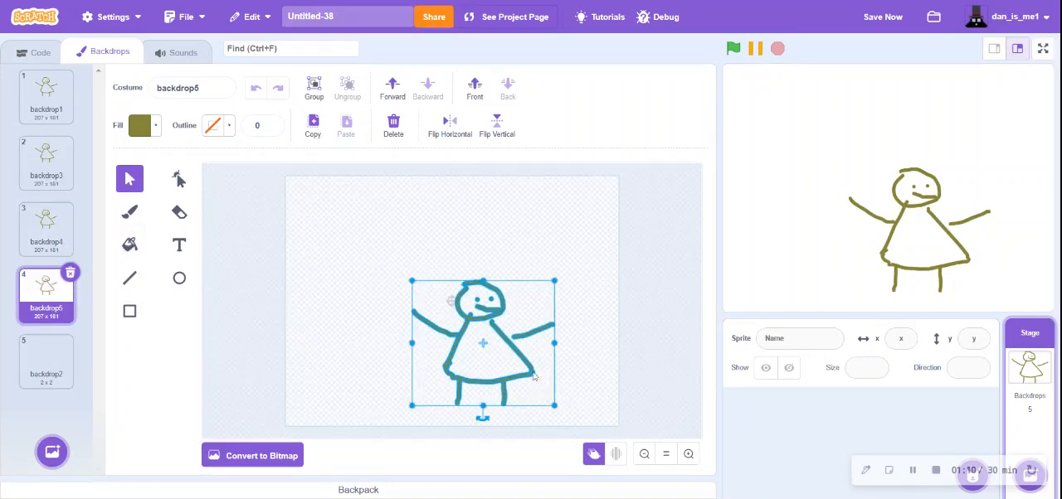
pyautogui.moveTo(534, 378); pyautogui.dragTo(540, 378)
# - Duplicate backdrop5 and nudge the whole figure very slightly right in the new frame
pyautogui.rightClick(37, 303)
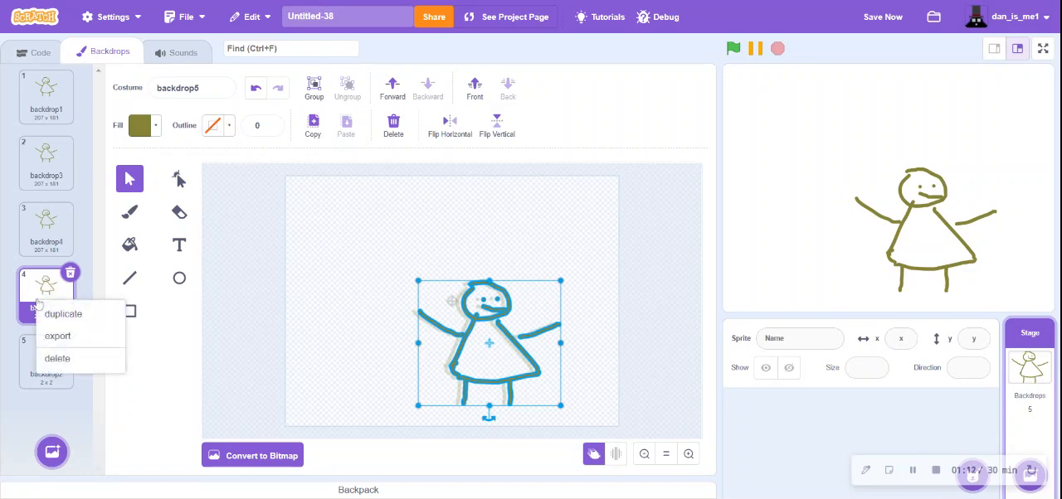
pyautogui.click(52, 314)
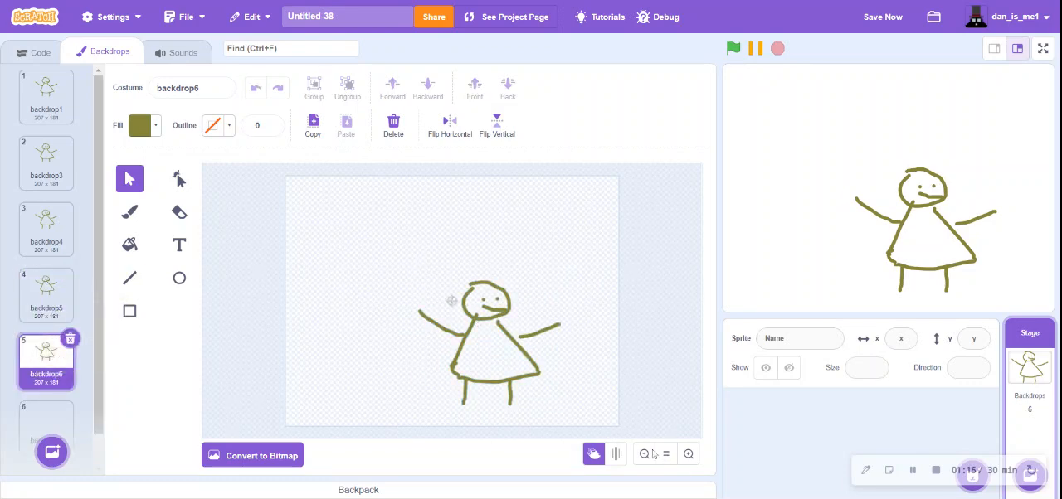
pyautogui.moveTo(586, 418); pyautogui.dragTo(570, 407)
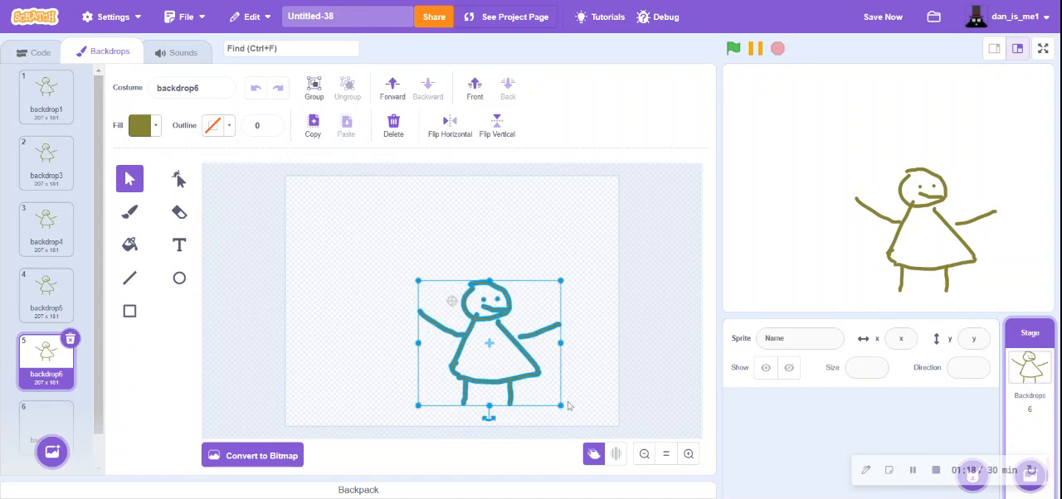
pyautogui.moveTo(536, 380); pyautogui.dragTo(540, 380)
pyautogui.click(588, 379)
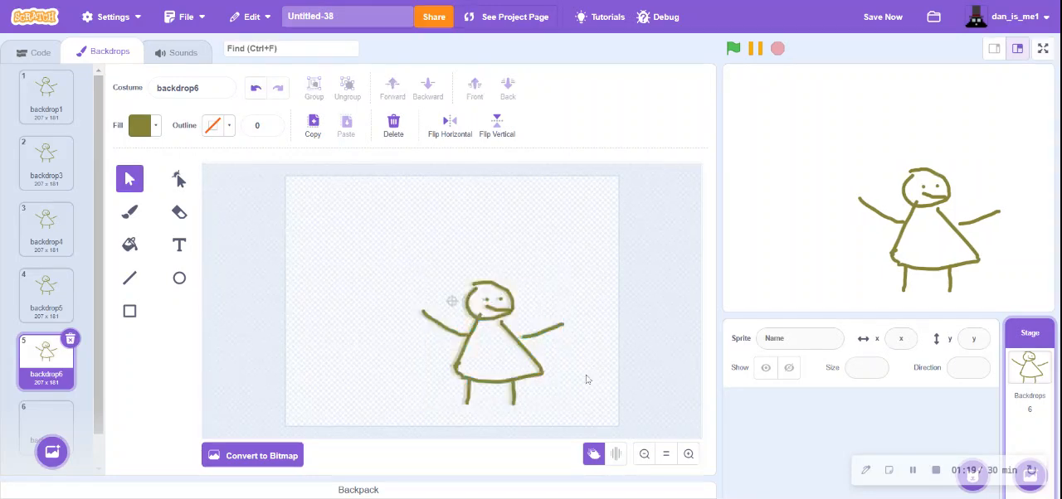
# - Make three unchanged duplicates of the backdrop6 frame to hold the figure's pose
pyautogui.scroll(-1, 56, 365)
pyautogui.rightClick(50, 344)
pyautogui.click(75, 355)
pyautogui.rightClick(47, 330)
pyautogui.click(60, 340)
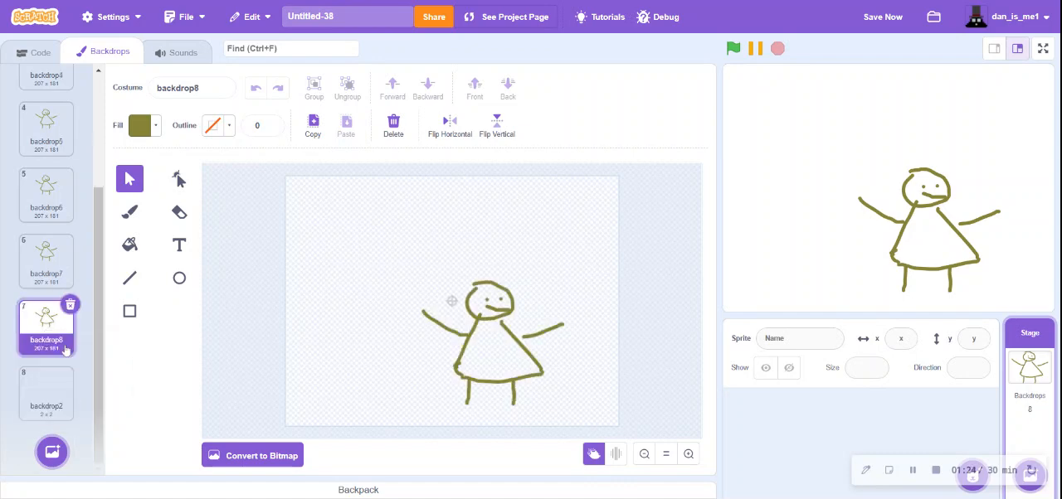
pyautogui.rightClick(58, 332)
pyautogui.click(64, 342)
# - On the blank backdrop2, trace the onion-skinned figure's head with the Brush and draw two eyes and a mouth
pyautogui.click(47, 390)
pyautogui.click(129, 213)
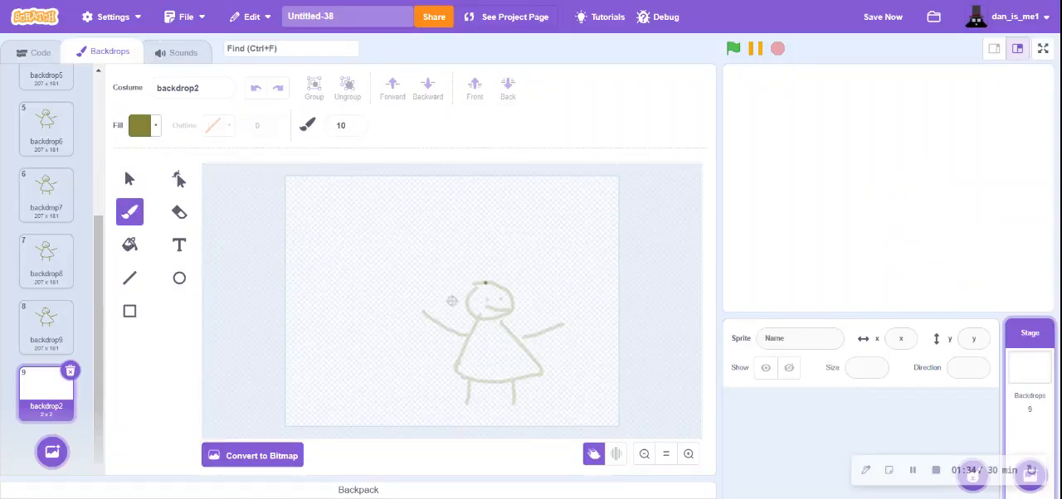
pyautogui.moveTo(479, 288)
pyautogui.mouseDown()
pyautogui.moveTo(467, 305)
pyautogui.moveTo(480, 319)
pyautogui.moveTo(516, 312)
pyautogui.moveTo(502, 284)
pyautogui.moveTo(489, 290)
pyautogui.mouseUp()
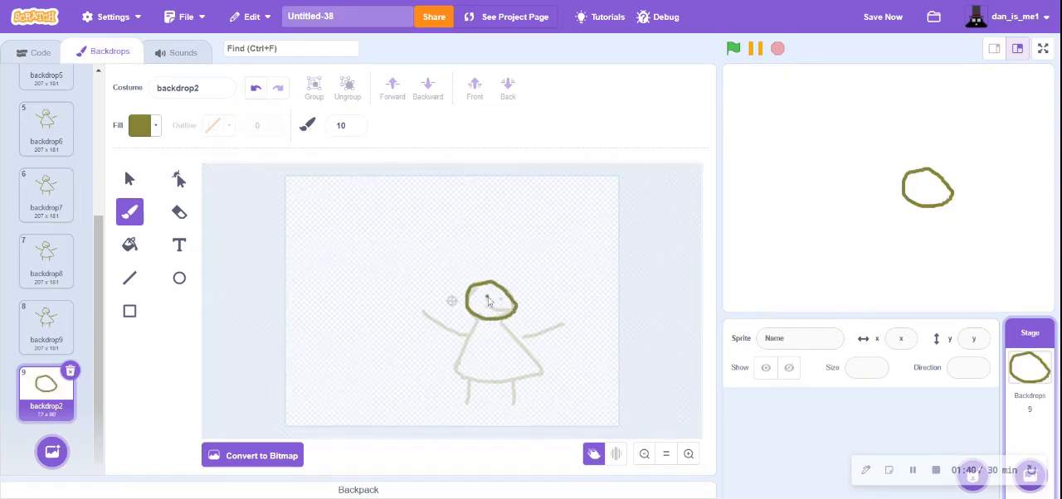
pyautogui.click(501, 298)
pyautogui.moveTo(491, 310)
pyautogui.mouseDown()
pyautogui.moveTo(515, 313)
pyautogui.moveTo(492, 313)
pyautogui.mouseUp()
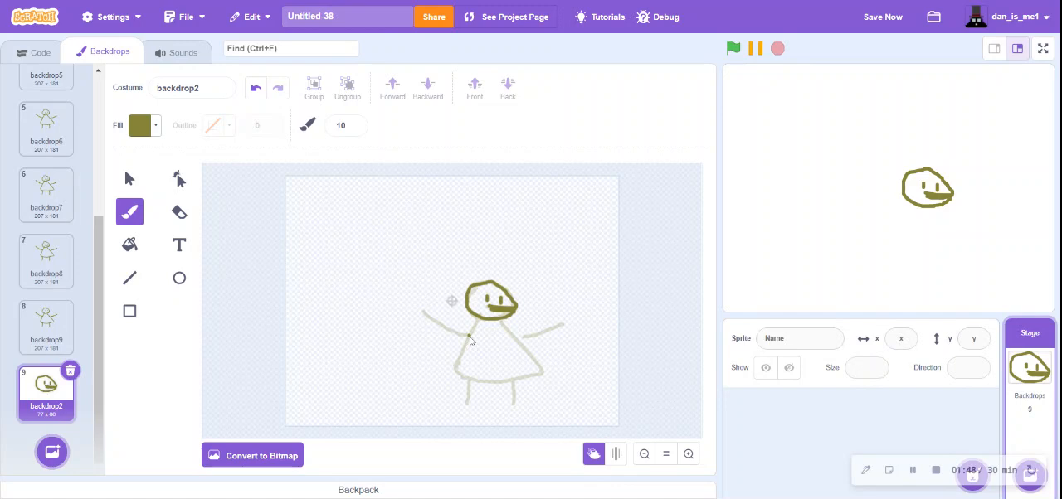
# - Draw the figure's two lowered arms, the dress, and two legs with feet on backdrop2
pyautogui.moveTo(470, 337); pyautogui.dragTo(438, 372)
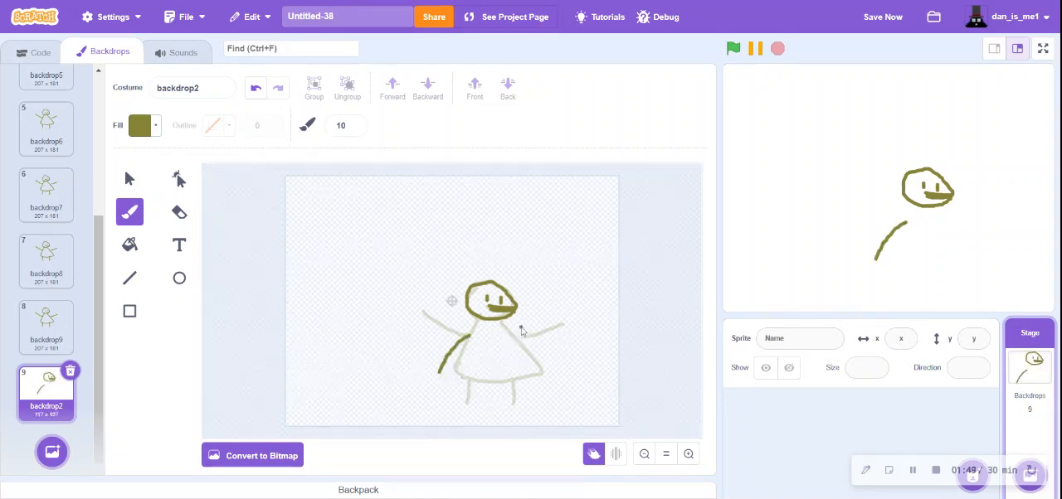
pyautogui.moveTo(512, 332); pyautogui.dragTo(571, 349)
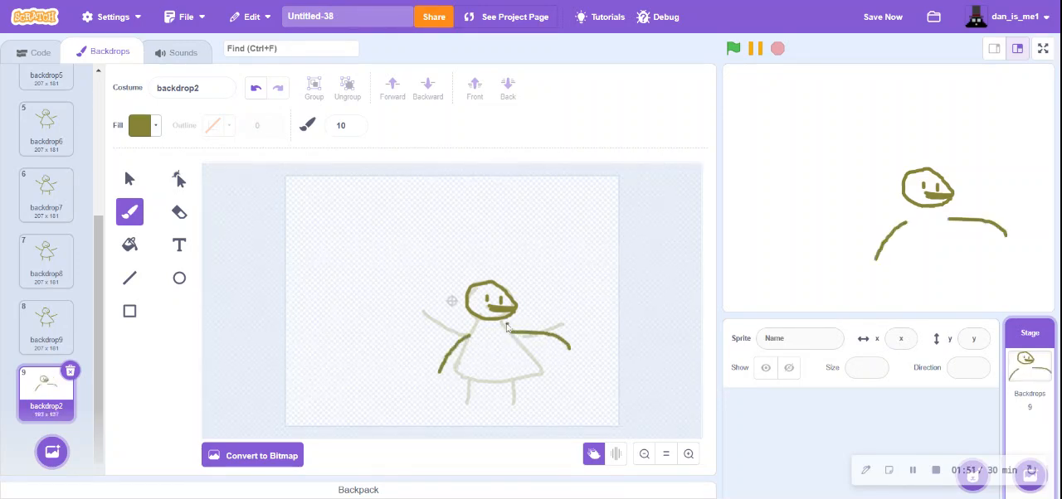
pyautogui.moveTo(510, 330)
pyautogui.mouseDown()
pyautogui.moveTo(544, 379)
pyautogui.moveTo(455, 375)
pyautogui.moveTo(478, 330)
pyautogui.mouseUp()
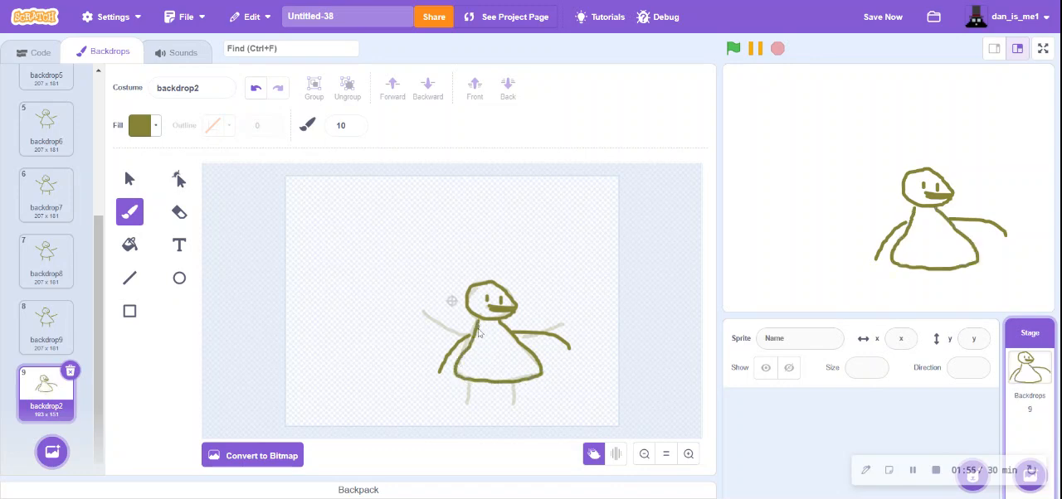
pyautogui.moveTo(469, 387)
pyautogui.mouseDown()
pyautogui.moveTo(477, 404)
pyautogui.moveTo(459, 406)
pyautogui.mouseUp()
pyautogui.moveTo(514, 390)
pyautogui.mouseDown()
pyautogui.moveTo(514, 407)
pyautogui.moveTo(531, 404)
pyautogui.mouseUp()
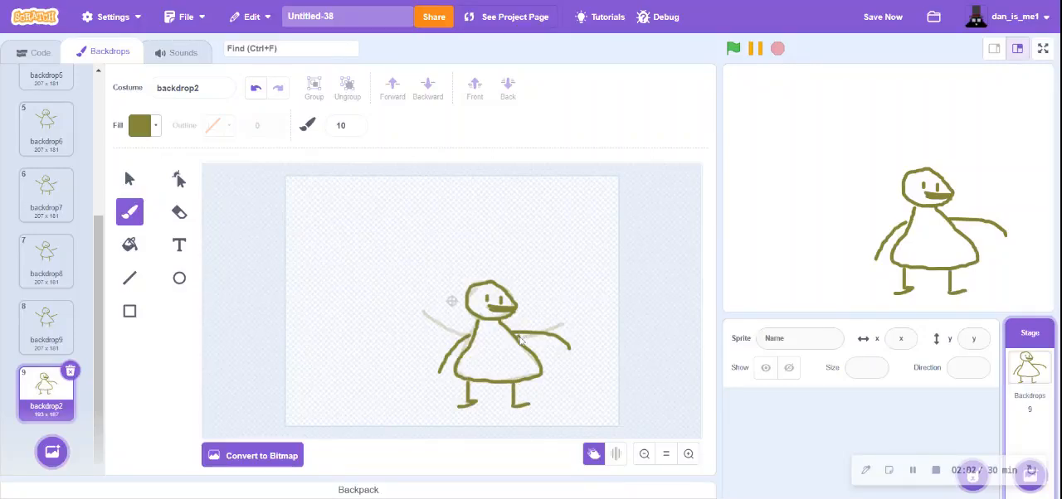
# - Draw a short diagonal line above the figure's head and add the text "time to sleep" above it
pyautogui.moveTo(471, 277); pyautogui.dragTo(455, 257)
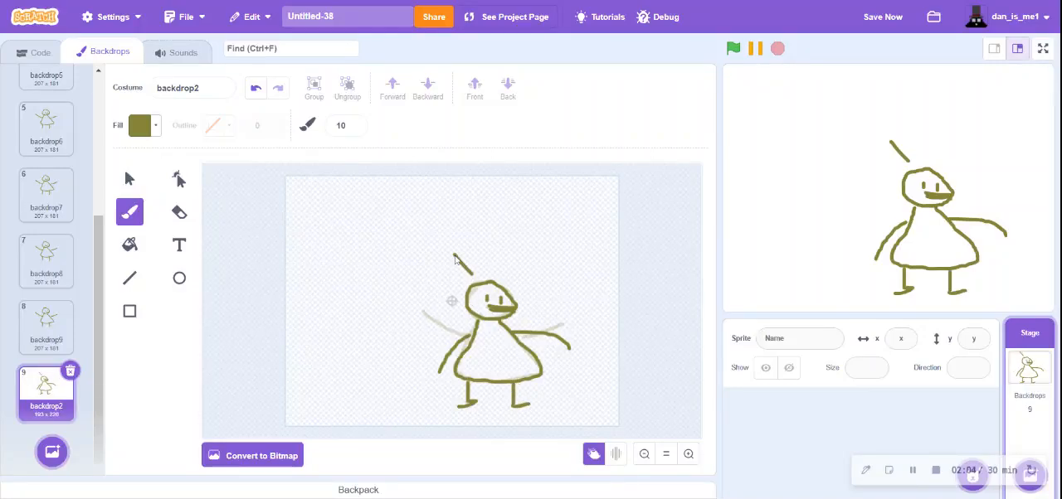
pyautogui.click(179, 245)
pyautogui.click(425, 229)
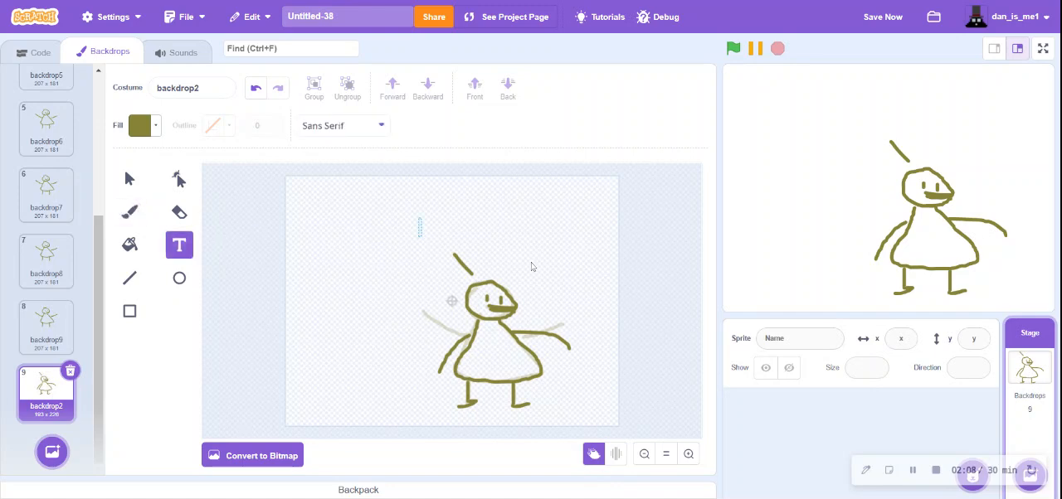
pyautogui.write('time to sleep')
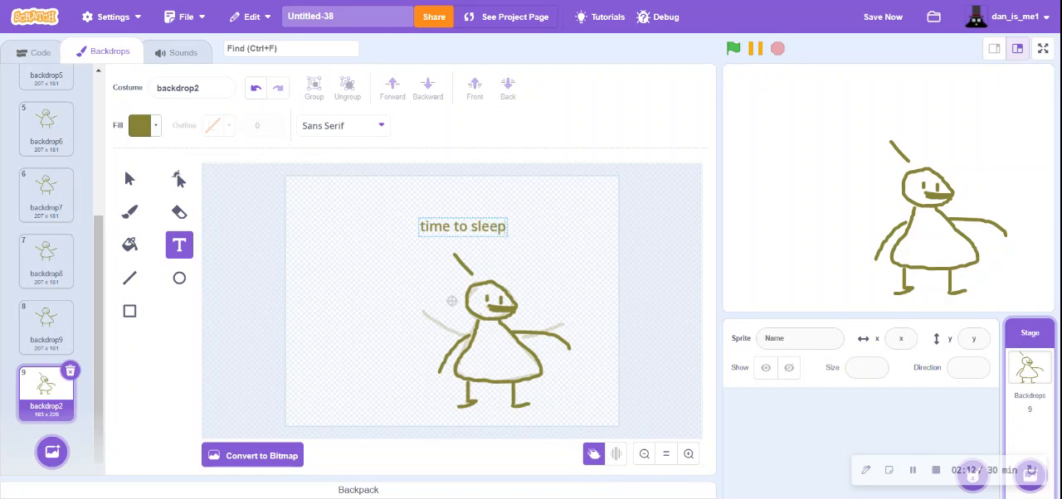
pyautogui.press('Escape')
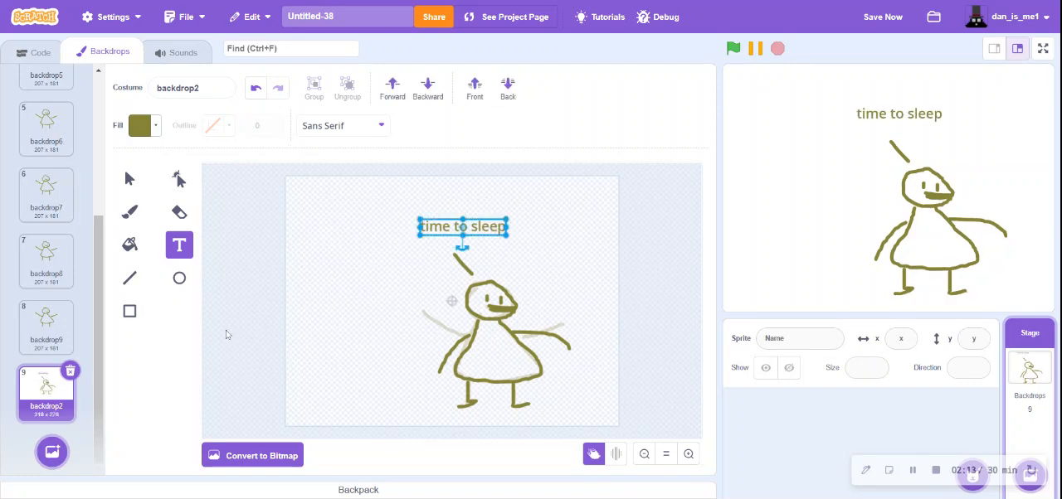
# - Duplicate the "time to sleep" frame six times to hold it in the animation
pyautogui.rightClick(42, 397)
pyautogui.click(51, 406)
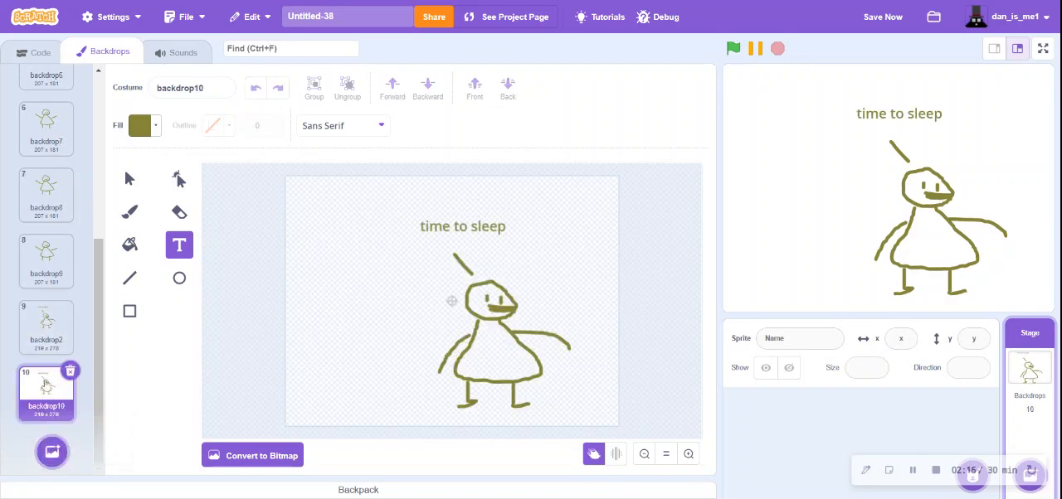
pyautogui.rightClick(53, 412)
pyautogui.click(73, 420)
pyautogui.rightClick(56, 413)
pyautogui.click(74, 427)
pyautogui.rightClick(56, 406)
pyautogui.click(67, 418)
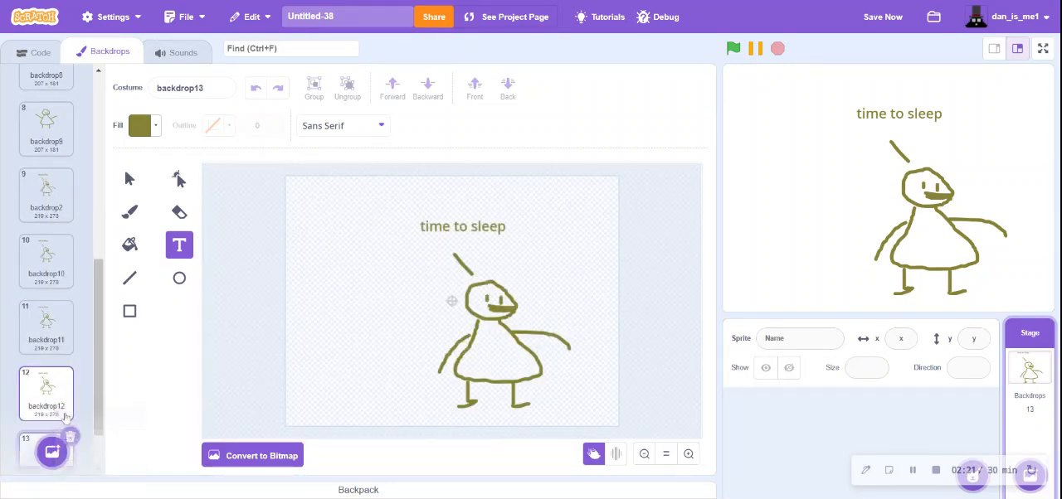
pyautogui.rightClick(64, 412)
pyautogui.click(74, 422)
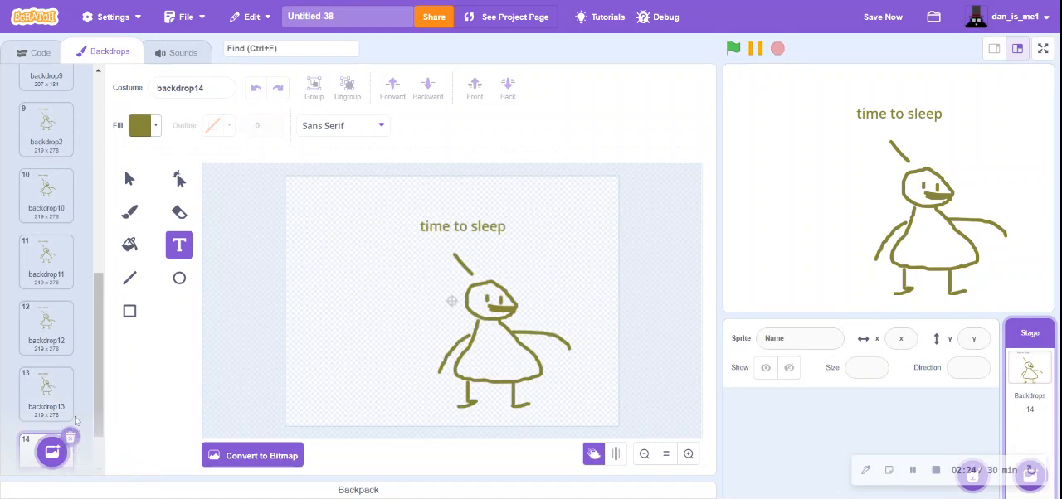
pyautogui.rightClick(60, 407)
pyautogui.click(75, 417)
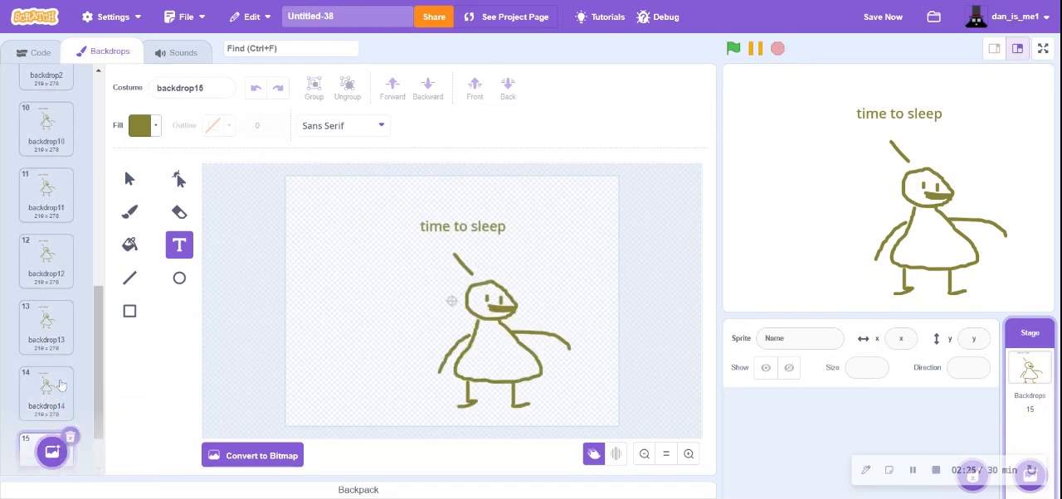
# - Add a new blank painted backdrop after the "time to sleep" frames
pyautogui.moveTo(61, 454)
pyautogui.click(52, 400)
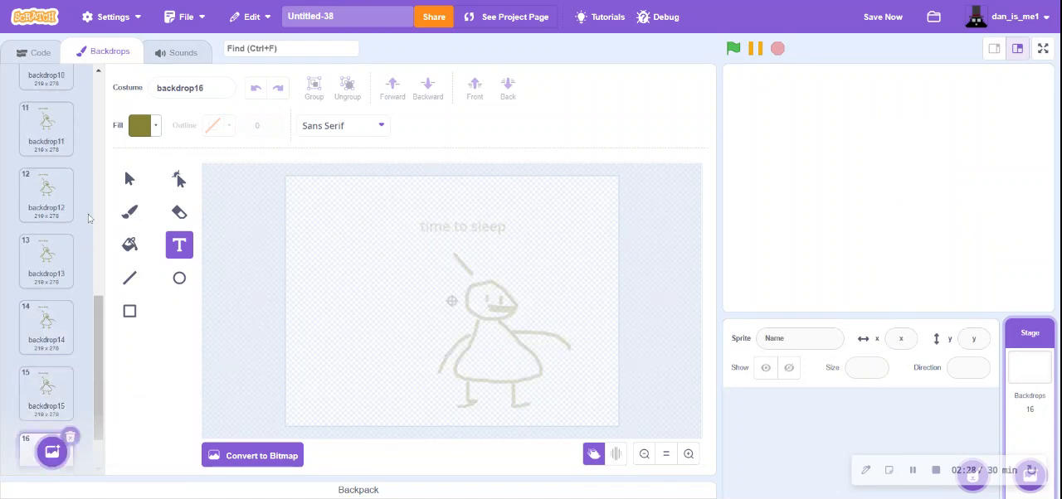
# - Draw the figure lying down on the blank backdrop16 with the brush: a horizontal dress, two legs and a head
pyautogui.click(130, 181)
pyautogui.click(130, 212)
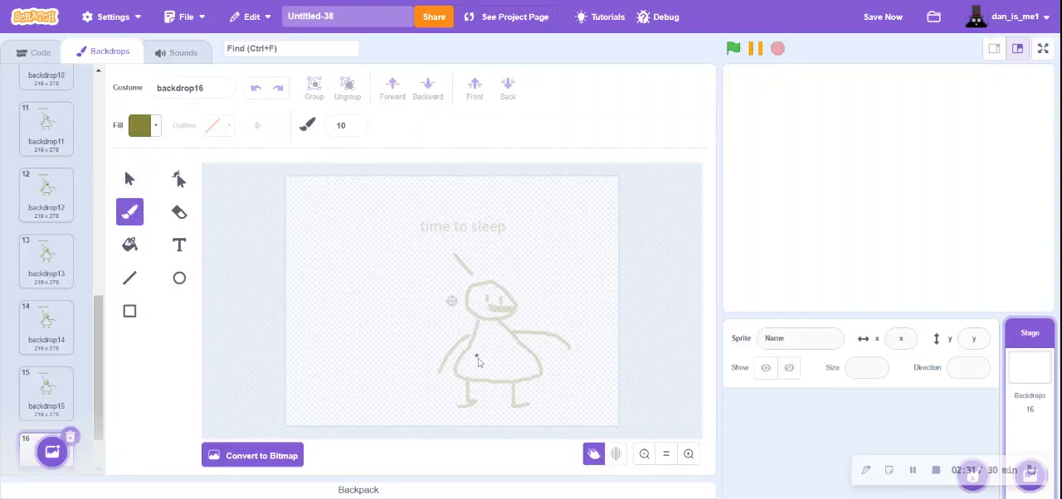
pyautogui.moveTo(525, 357)
pyautogui.mouseDown()
pyautogui.moveTo(541, 383)
pyautogui.moveTo(450, 386)
pyautogui.moveTo(512, 353)
pyautogui.moveTo(585, 381)
pyautogui.mouseUp()
pyautogui.moveTo(535, 359); pyautogui.dragTo(587, 372)
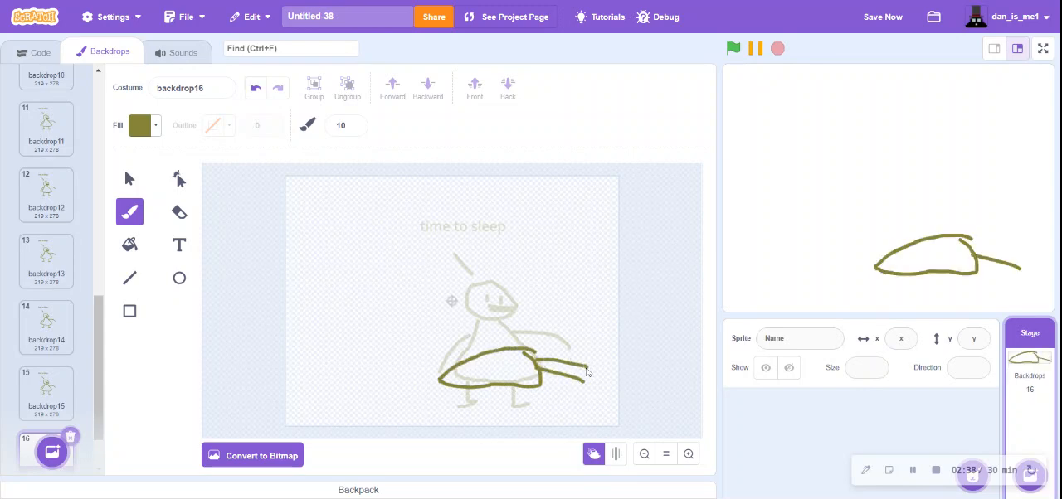
pyautogui.moveTo(440, 381)
pyautogui.mouseDown()
pyautogui.moveTo(407, 373)
pyautogui.moveTo(436, 393)
pyautogui.moveTo(440, 383)
pyautogui.moveTo(430, 387)
pyautogui.mouseUp()
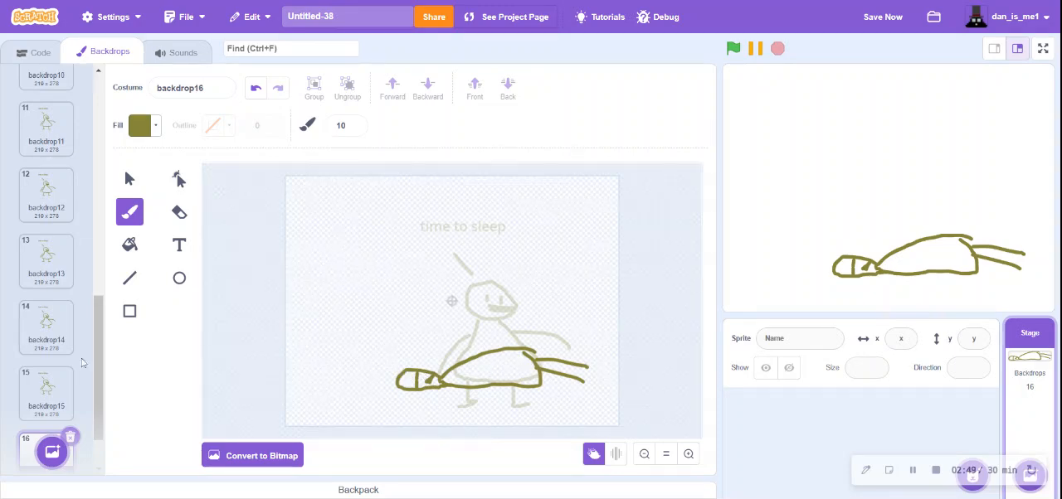
# - Handwrite the word "end" in large letters above the lying figure on backdrop16
pyautogui.scroll(-1, 57, 363)
pyautogui.moveTo(418, 270)
pyautogui.mouseDown()
pyautogui.moveTo(407, 218)
pyautogui.moveTo(365, 242)
pyautogui.mouseUp()
pyautogui.moveTo(428, 217)
pyautogui.mouseDown()
pyautogui.moveTo(436, 270)
pyautogui.moveTo(498, 277)
pyautogui.mouseUp()
pyautogui.moveTo(538, 247)
pyautogui.mouseDown()
pyautogui.moveTo(572, 180)
pyautogui.moveTo(579, 290)
pyautogui.mouseUp()
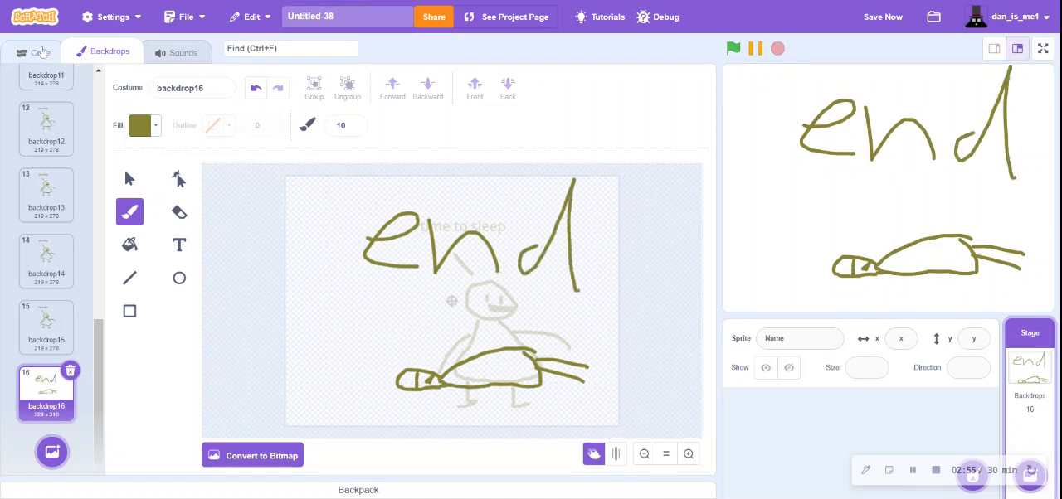
# - Start a stage script with a "when green flag clicked" block followed by a forever loop
pyautogui.click(40, 53)
pyautogui.click(21, 176)
pyautogui.moveTo(83, 108); pyautogui.dragTo(265, 130)
pyautogui.click(20, 205)
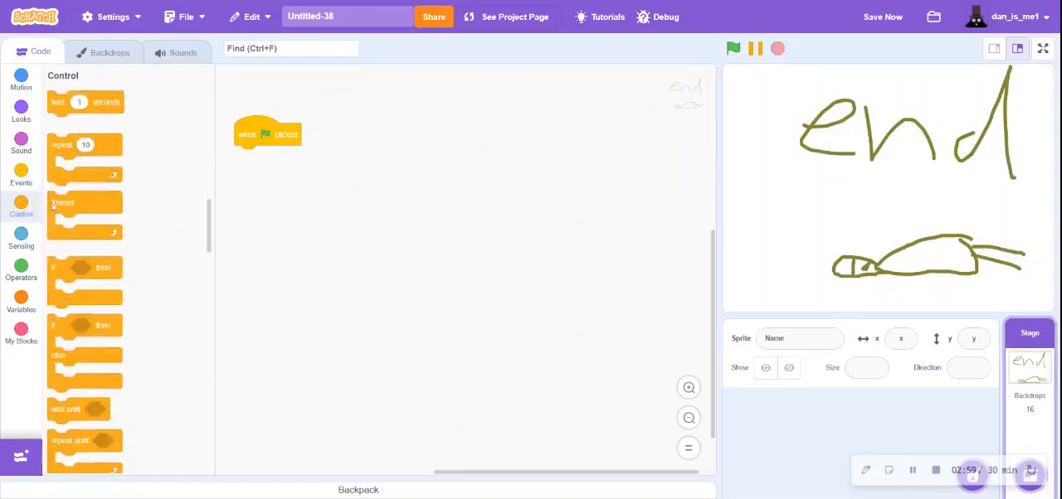
pyautogui.moveTo(60, 203); pyautogui.dragTo(249, 159)
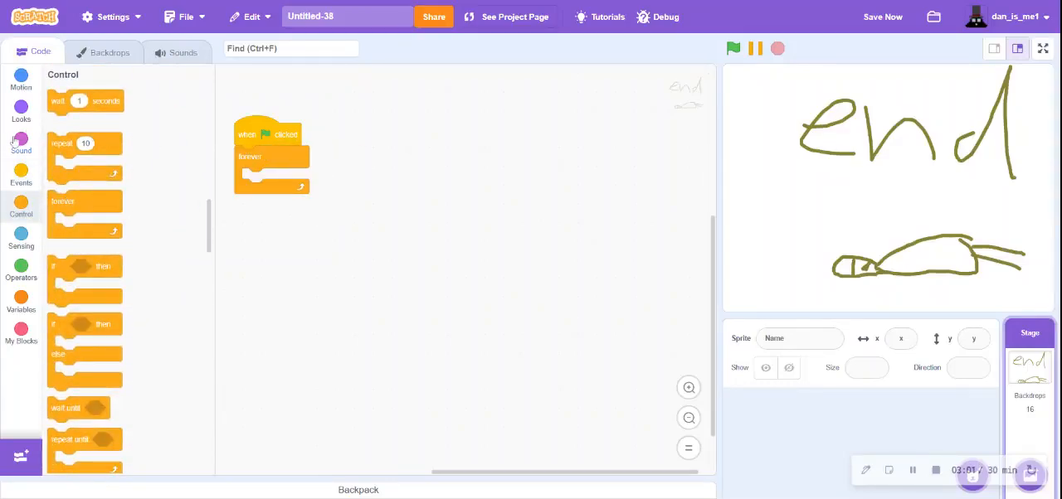
# - Put "next backdrop" inside the forever loop and "switch backdrop to backdrop1" directly before the loop
pyautogui.click(22, 108)
pyautogui.moveTo(75, 165); pyautogui.dragTo(265, 193)
pyautogui.moveTo(88, 103); pyautogui.dragTo(260, 148)
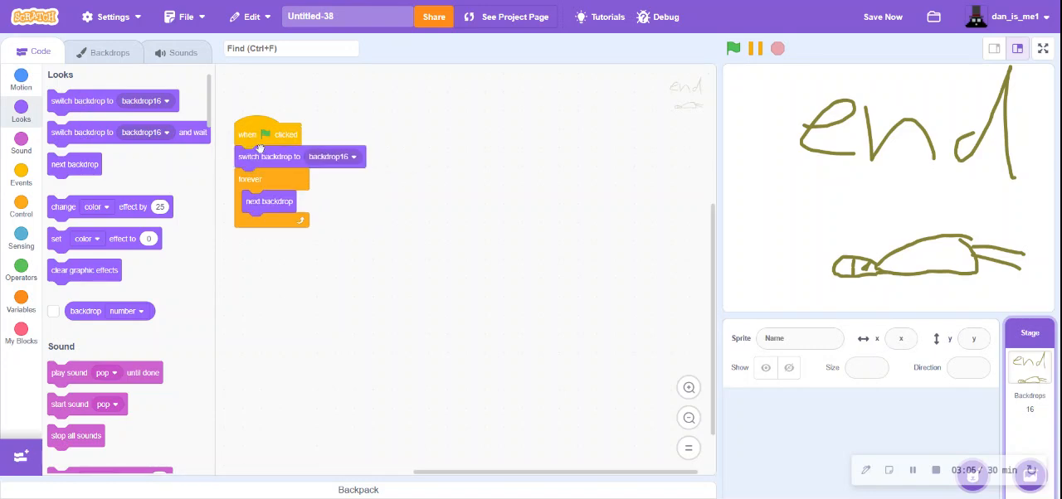
pyautogui.click(331, 157)
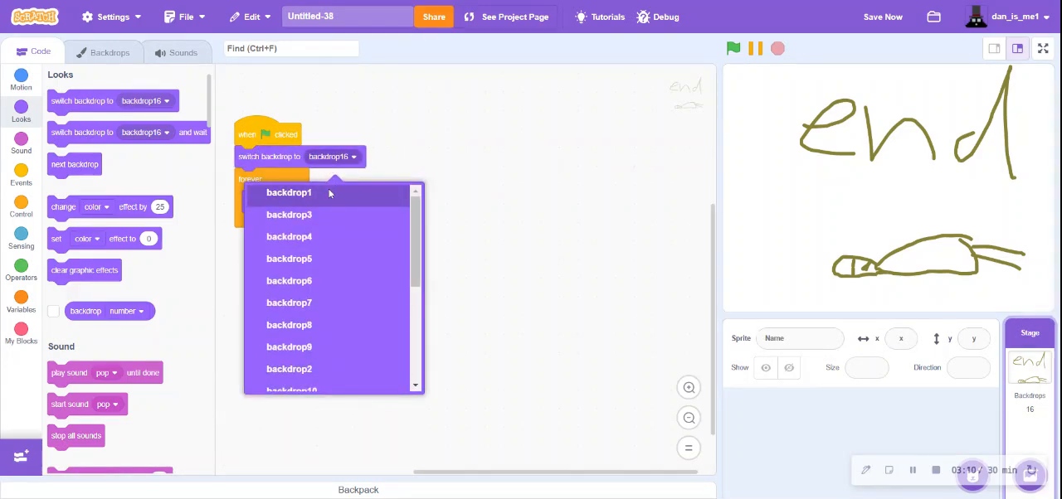
pyautogui.click(333, 196)
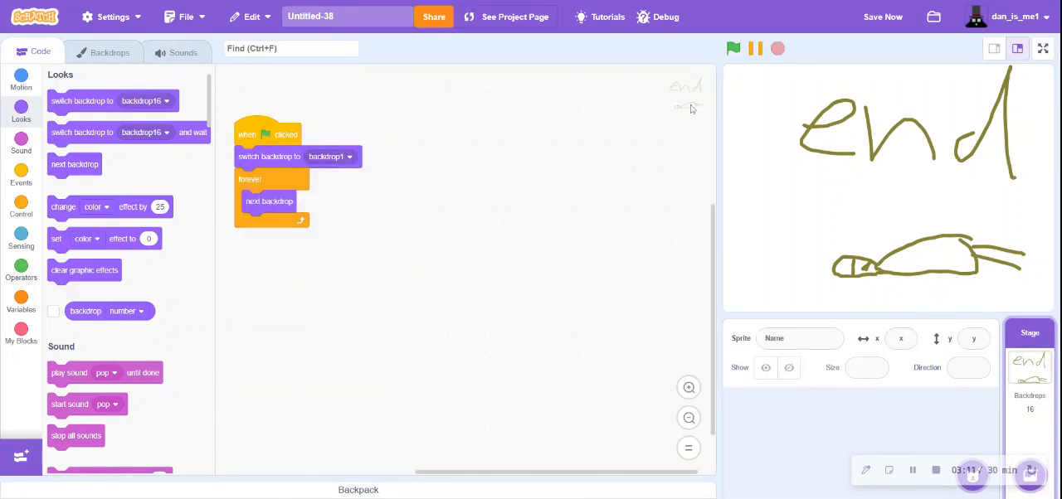
# - Test-run and stop the animation, and replace the forever loop with a repeat loop around "next backdrop"
pyautogui.click(733, 49)
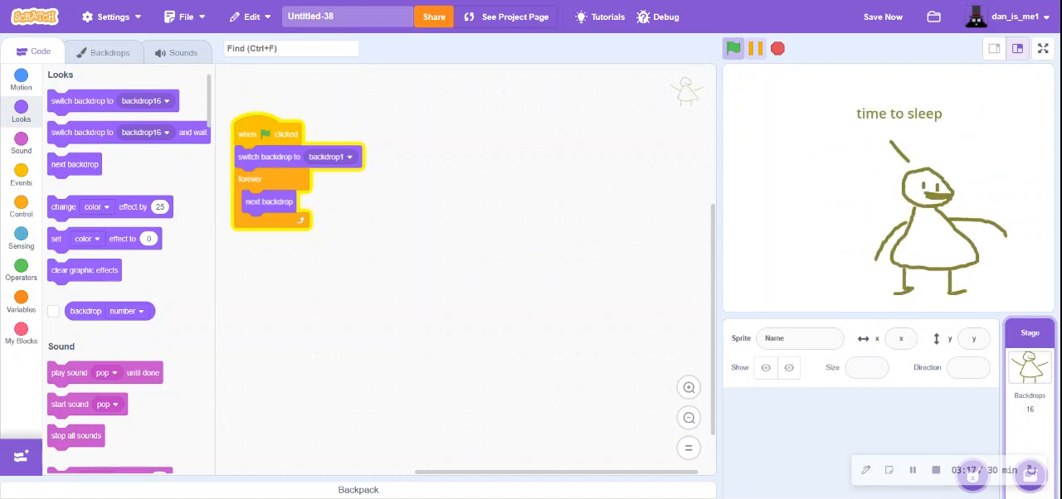
pyautogui.click(777, 49)
pyautogui.moveTo(274, 202); pyautogui.dragTo(15, 199)
pyautogui.click(17, 202)
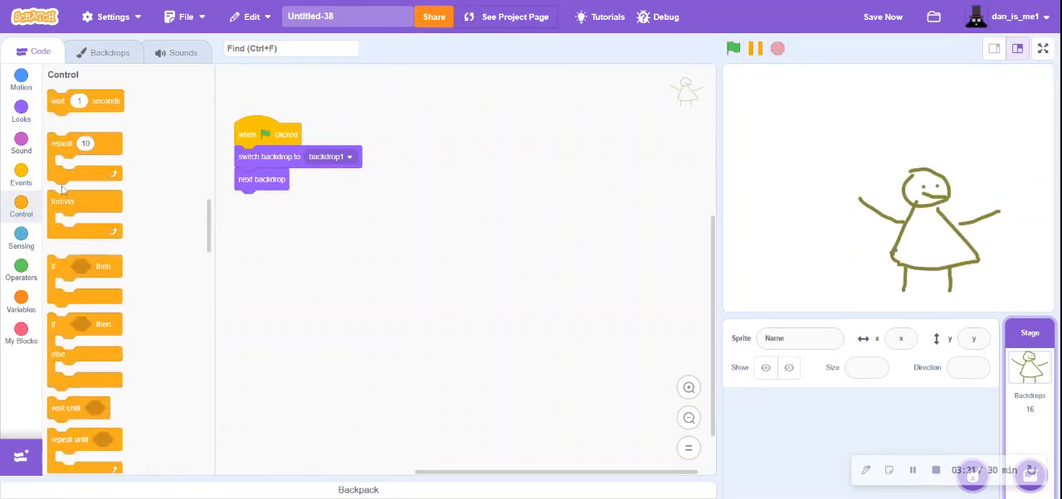
pyautogui.moveTo(68, 433); pyautogui.dragTo(64, 257)
pyautogui.moveTo(93, 138); pyautogui.dragTo(249, 169)
# - Check how many backdrops there are, set the repeat count to 14, and run the animation
pyautogui.click(106, 52)
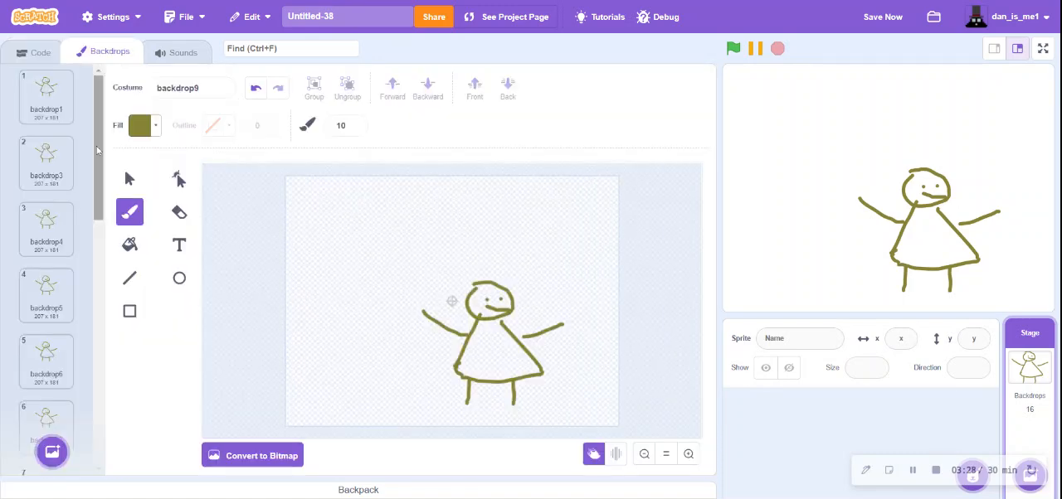
pyautogui.scroll(-8, 48, 246)
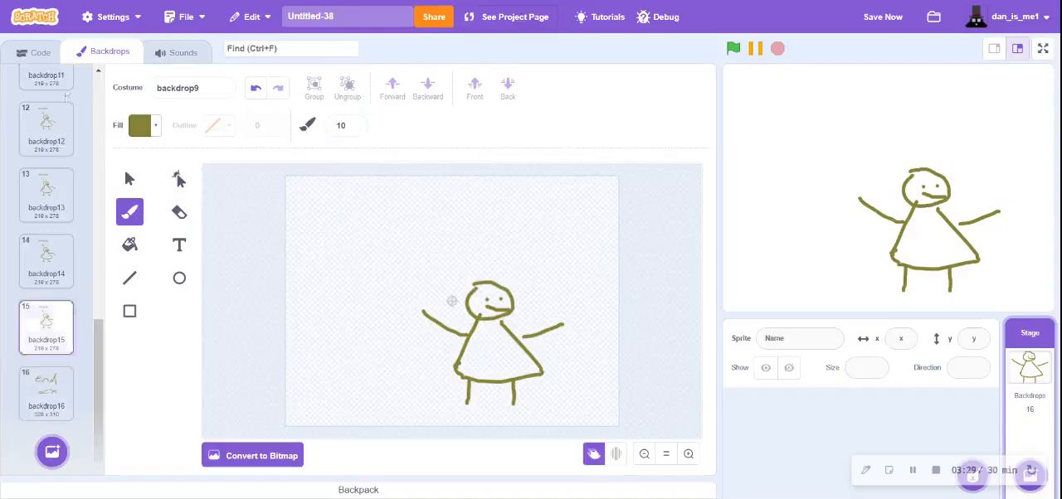
pyautogui.click(46, 54)
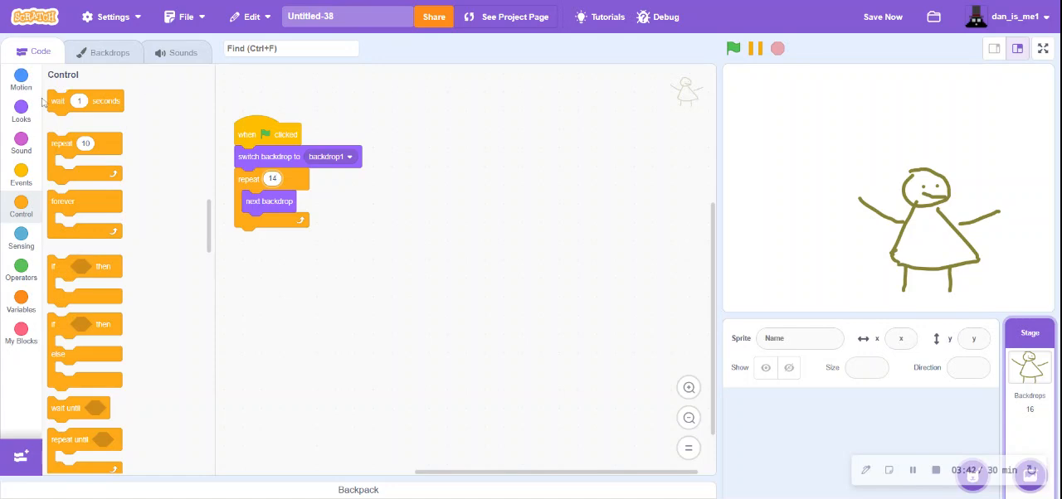
pyautogui.click(733, 47)
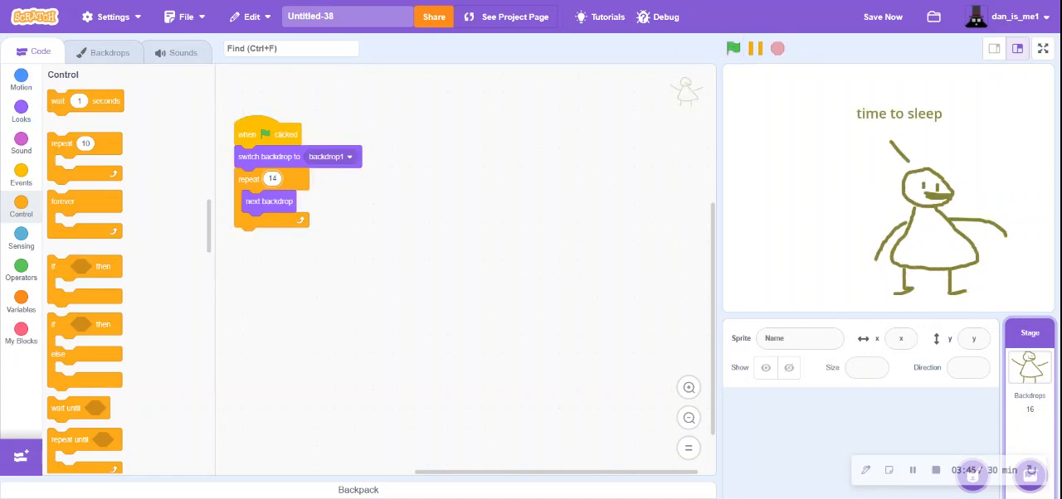
# - Set the repeat count to 15 and run the animation again
pyautogui.click(735, 48)
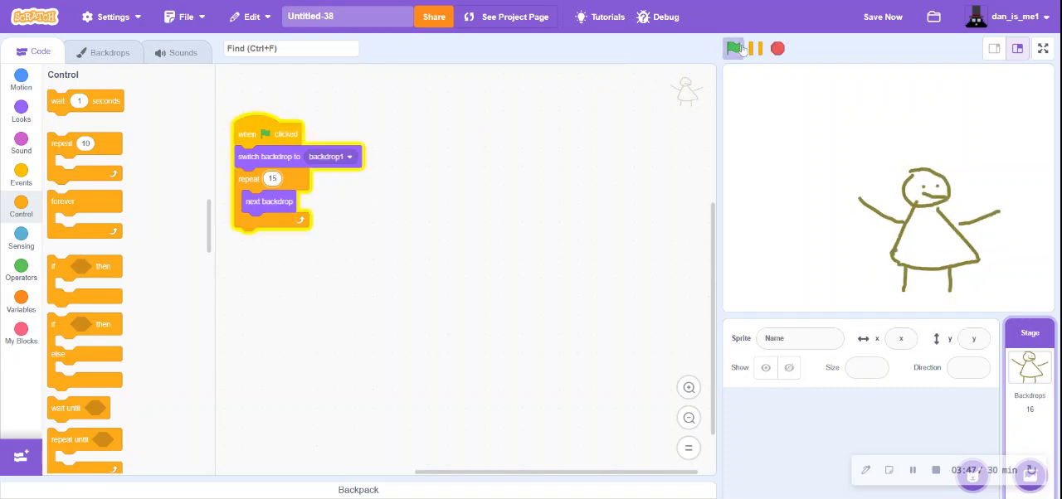
pyautogui.click(740, 48)
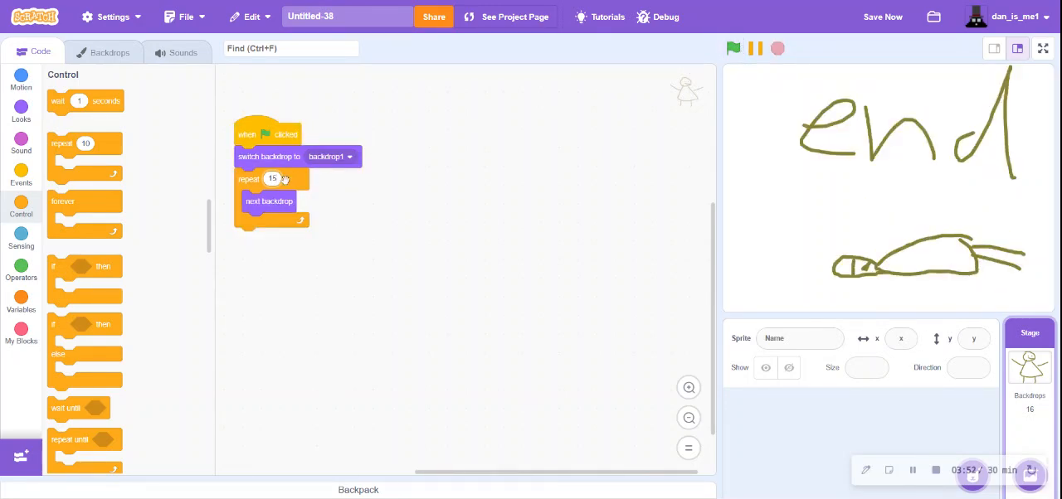
# - Duplicate the "time to sleep" backdrop six more times and run the animation to test its timing
pyautogui.click(109, 52)
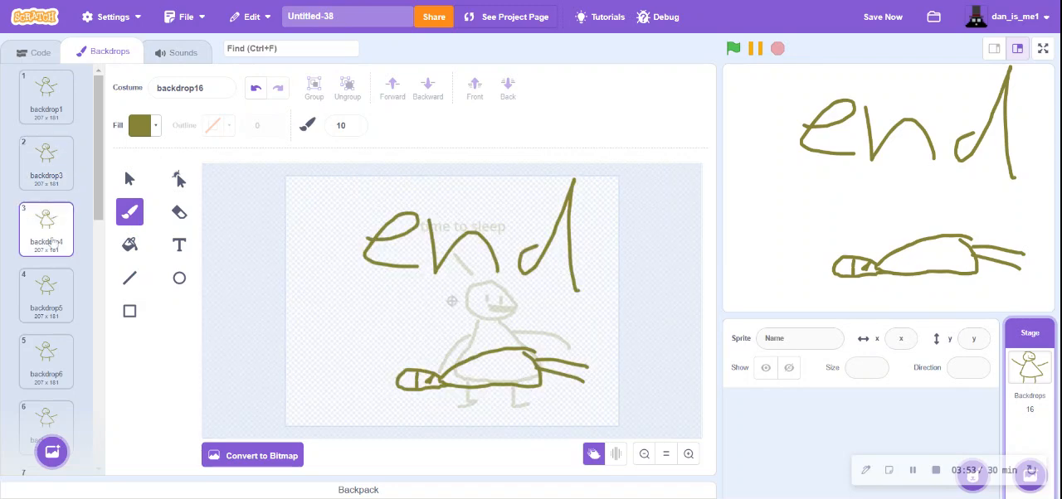
pyautogui.scroll(-8, 52, 241)
pyautogui.click(52, 242)
pyautogui.rightClick(52, 241)
pyautogui.click(79, 248)
pyautogui.rightClick(58, 249)
pyautogui.click(69, 248)
pyautogui.rightClick(51, 230)
pyautogui.click(71, 235)
pyautogui.rightClick(51, 222)
pyautogui.click(69, 227)
pyautogui.rightClick(47, 217)
pyautogui.click(68, 224)
pyautogui.rightClick(66, 222)
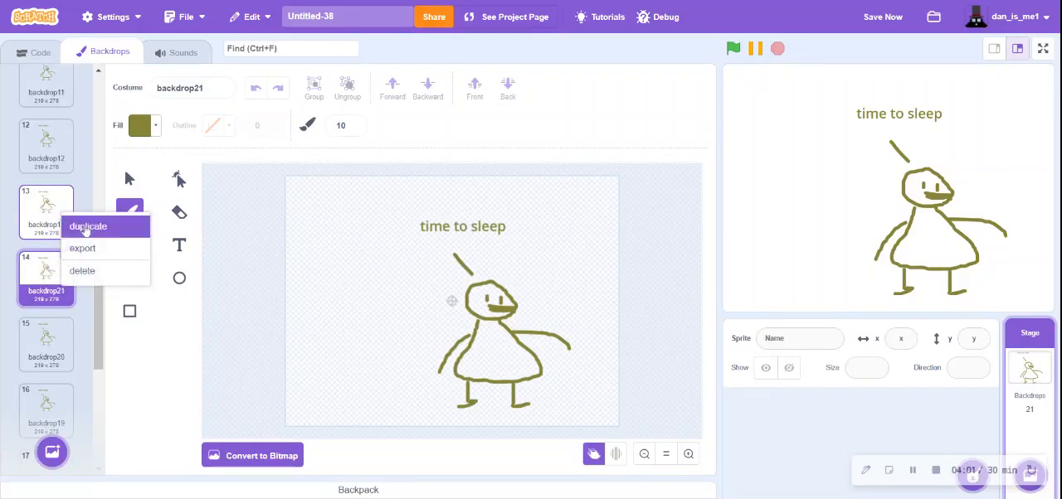
pyautogui.click(87, 228)
pyautogui.click(33, 52)
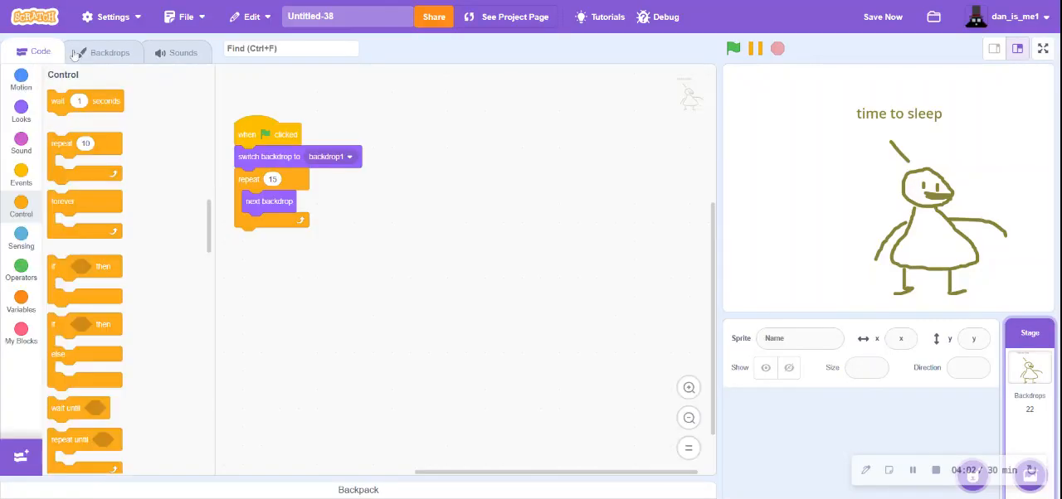
pyautogui.click(734, 48)
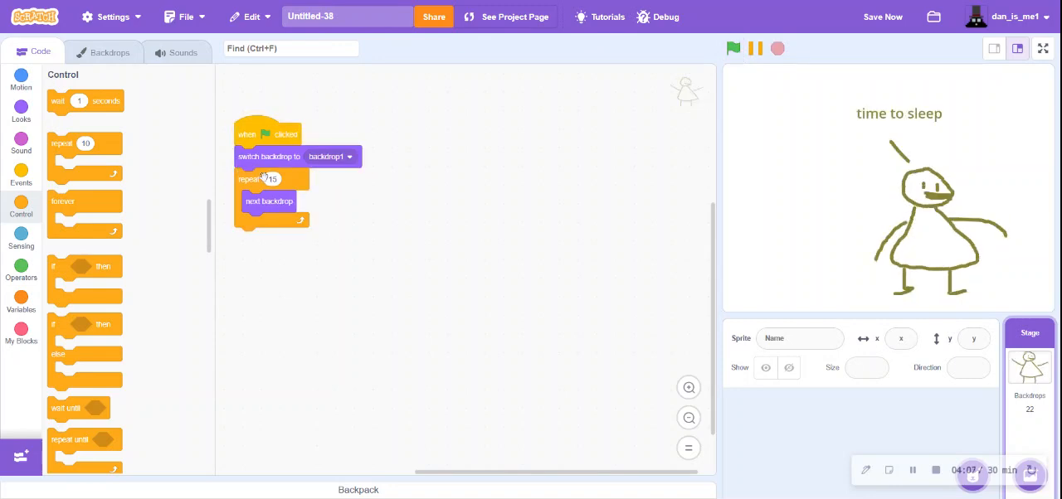
# - Check the number of the last backdrop, set the repeat count to 21, and replay the animation
pyautogui.click(110, 52)
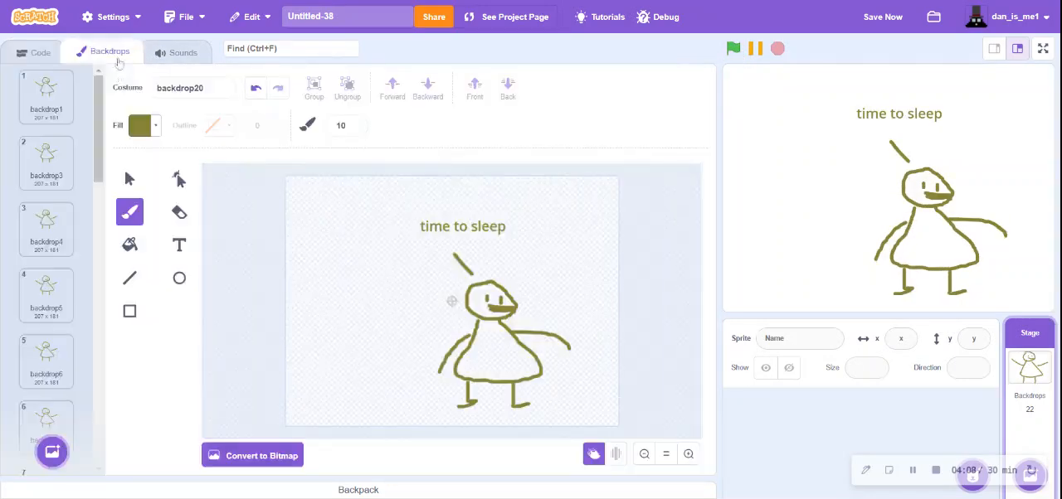
pyautogui.scroll(-3, 74, 189)
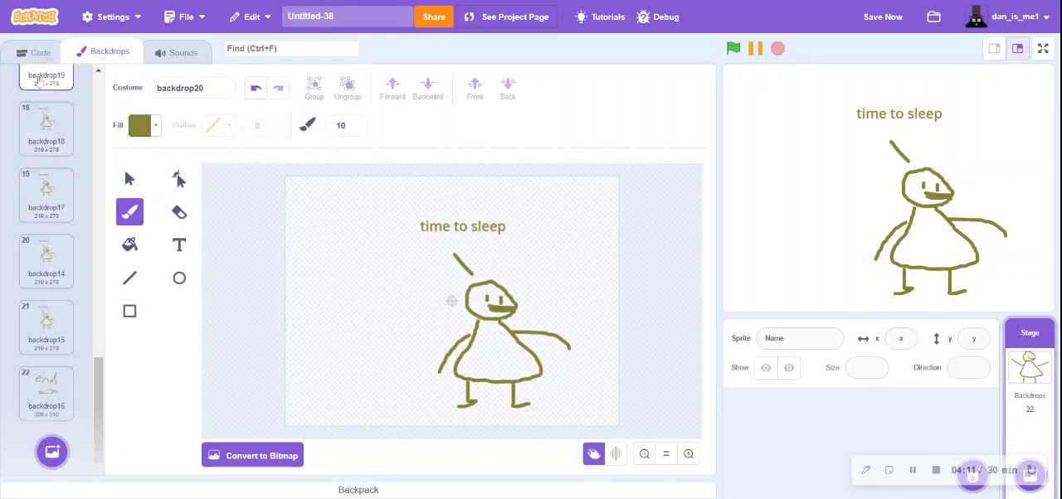
pyautogui.click(35, 53)
pyautogui.click(272, 179)
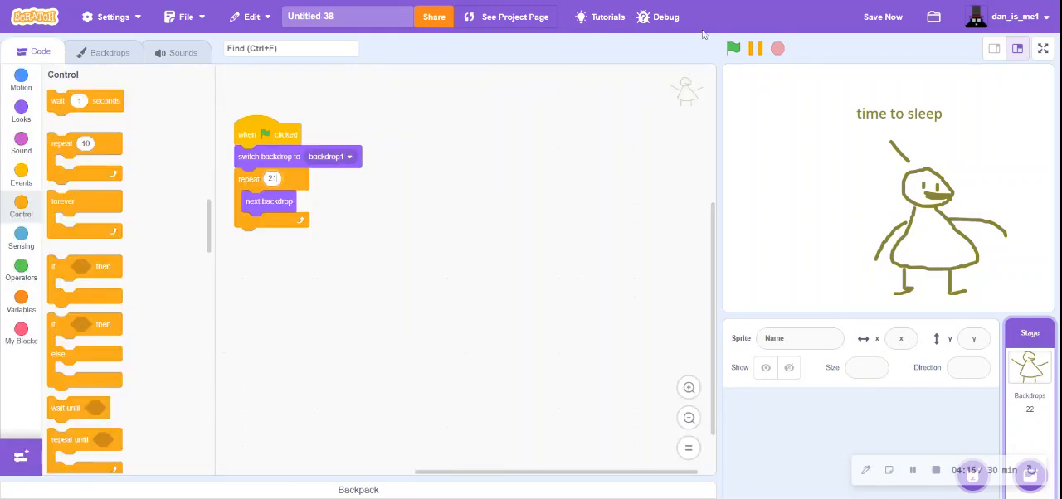
pyautogui.click(734, 49)
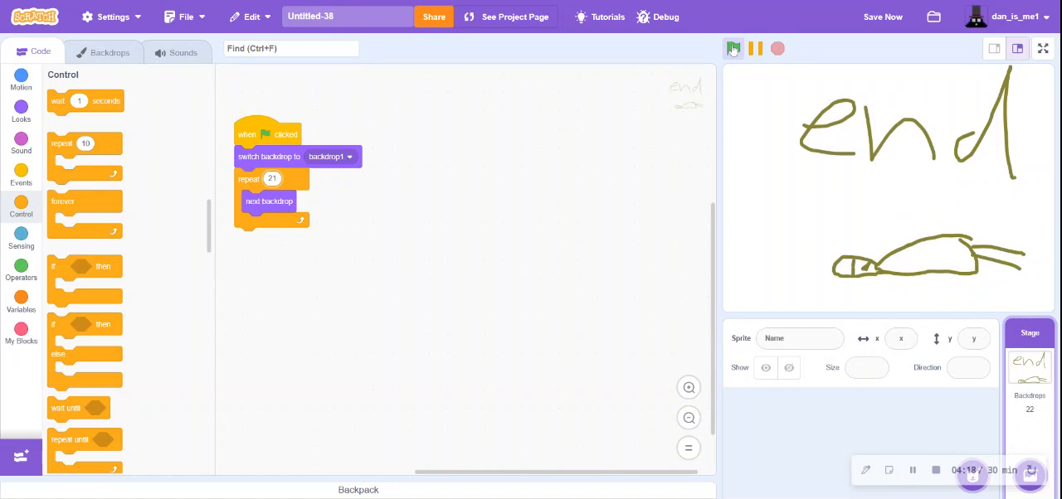
pyautogui.click(733, 49)
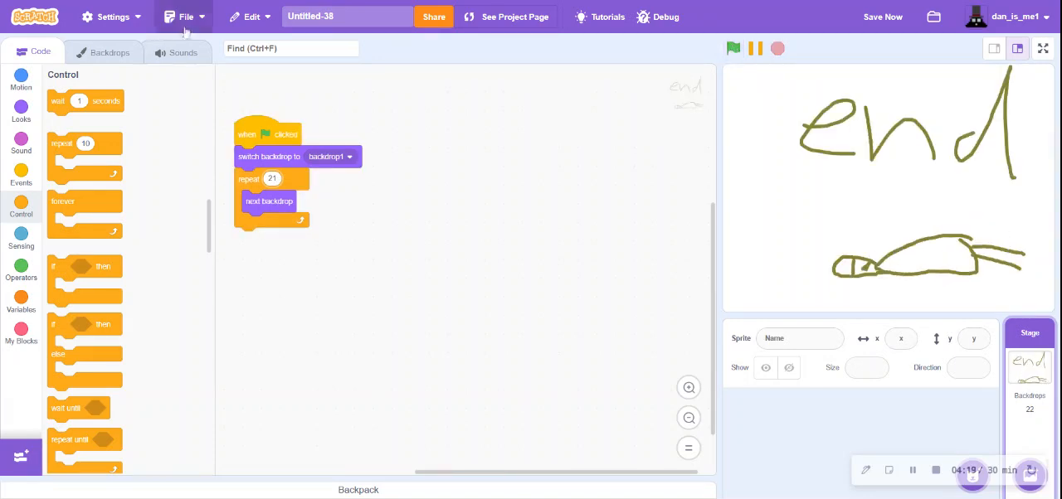
# - Draw a slanted arm line across the lying figure's dress on the "end" backdrop and replay the finished animation
pyautogui.click(119, 55)
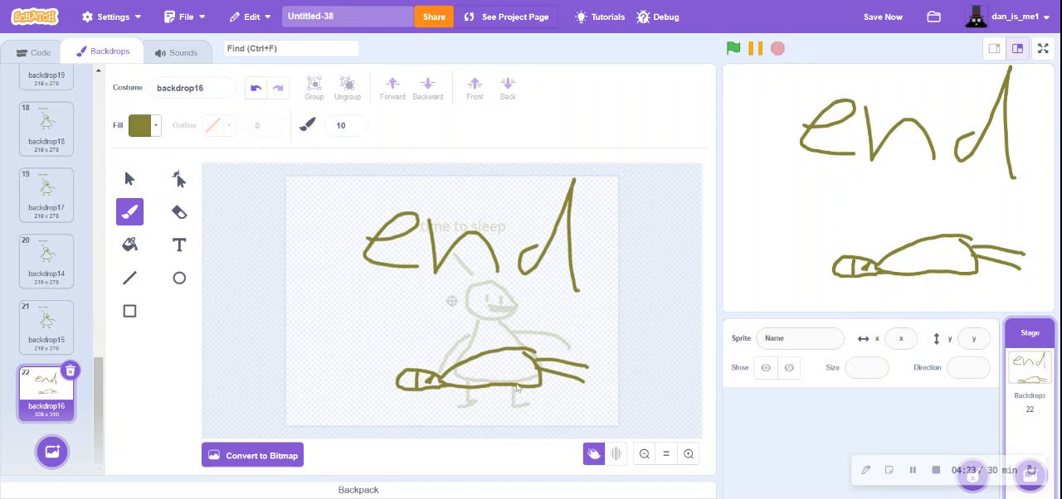
pyautogui.moveTo(475, 378); pyautogui.dragTo(529, 388)
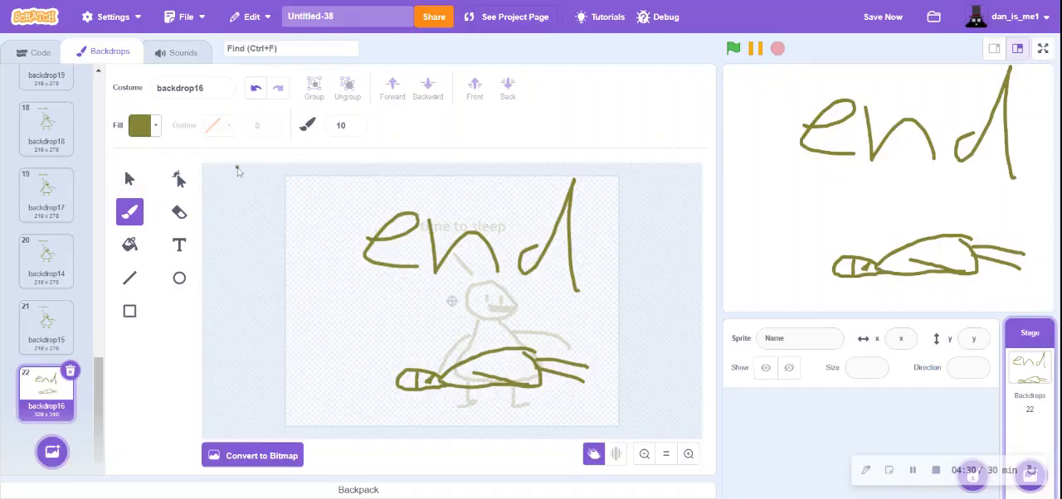
pyautogui.click(33, 53)
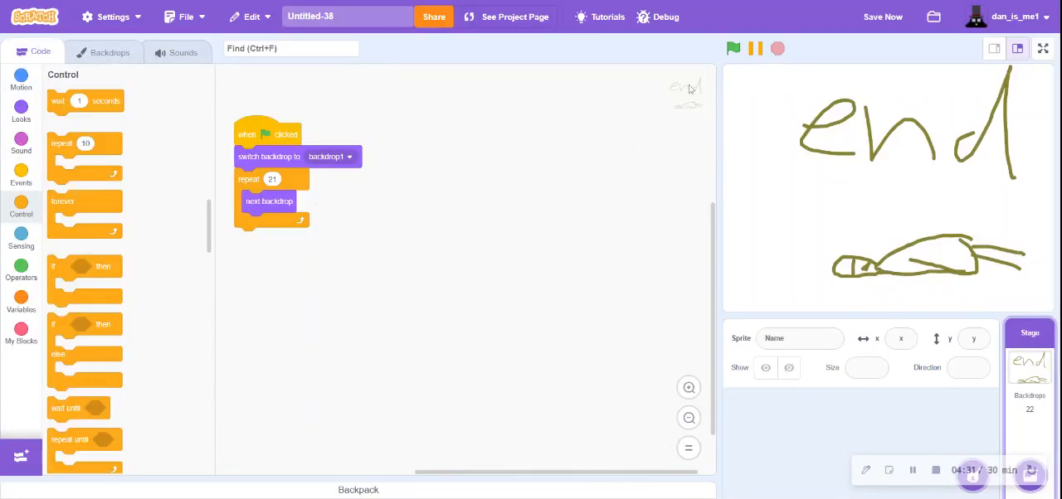
pyautogui.click(734, 49)
pyautogui.click(735, 51)
pyautogui.click(734, 48)
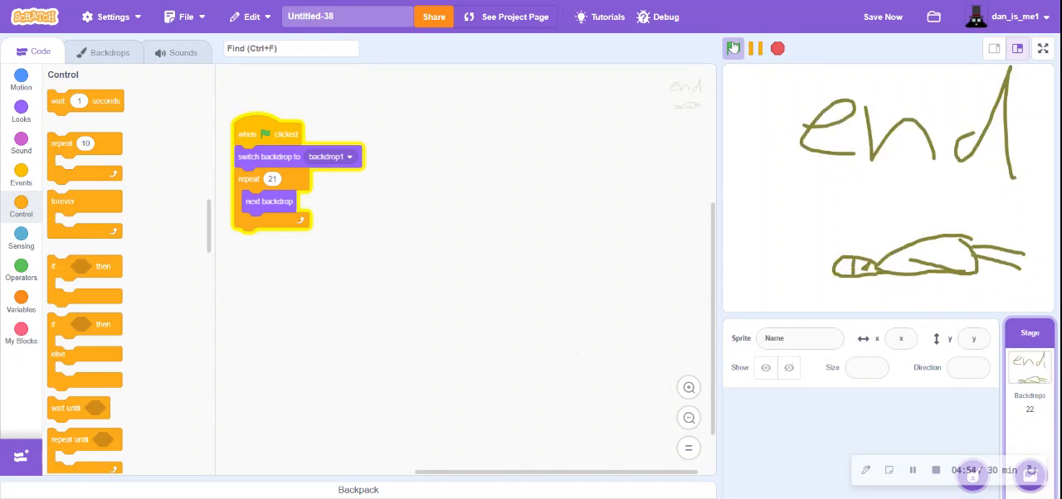
pyautogui.click(733, 48)
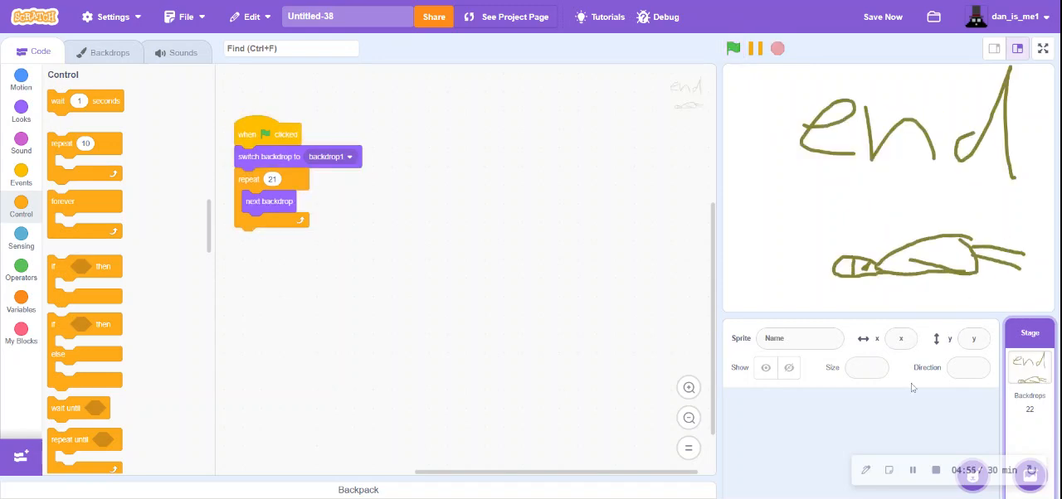